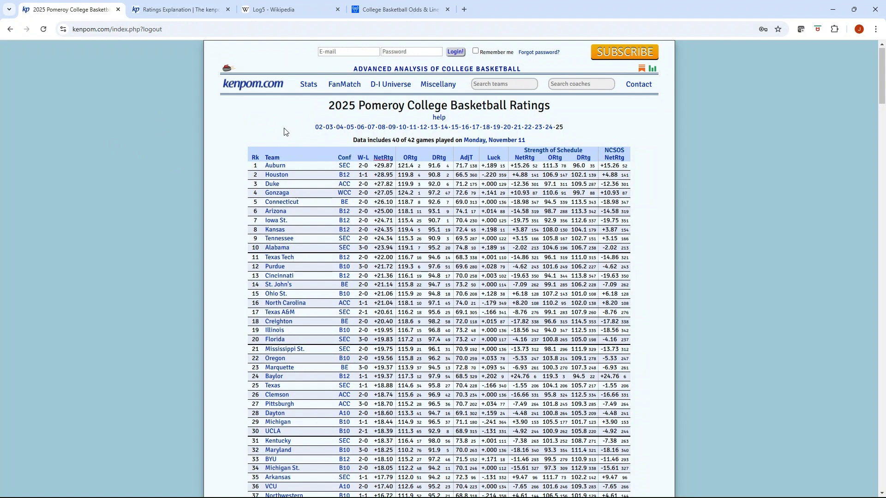
# Scroll through the browser page, then minimize Chrome to reveal the KenPom workbook
pyautogui.scroll(-1, 259, 122)
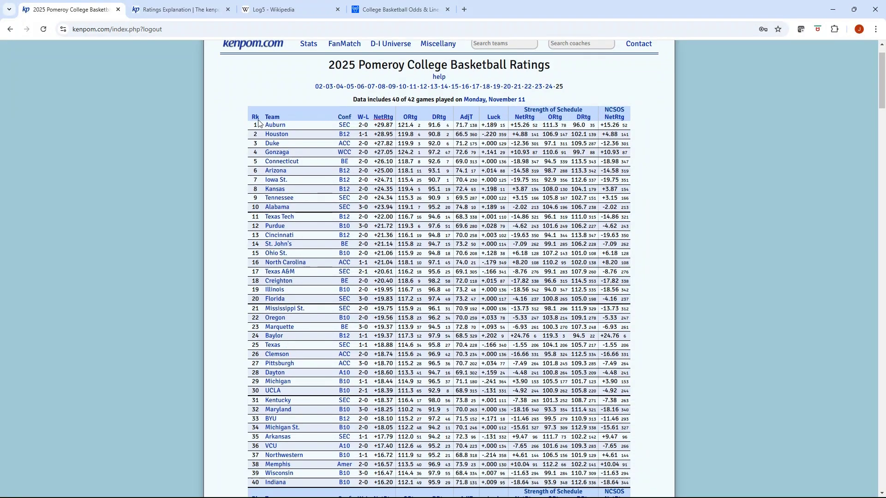
pyautogui.scroll(1, 259, 123)
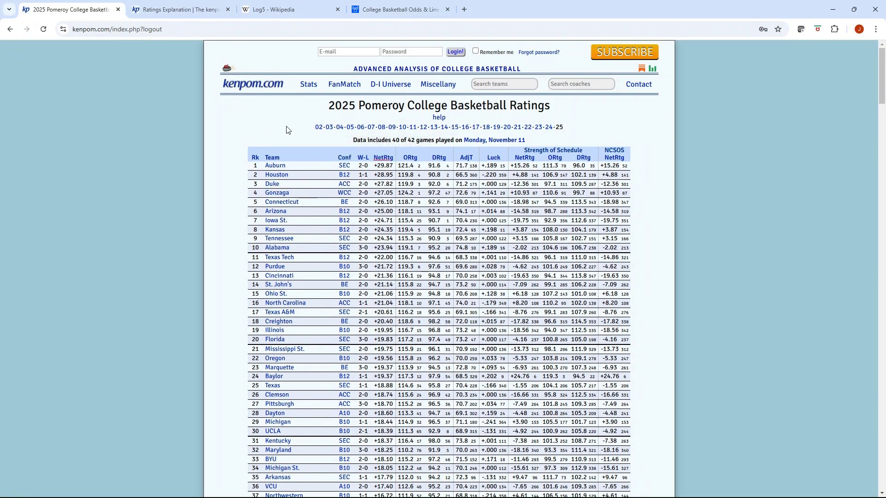
pyautogui.scroll(-3, 286, 130)
pyautogui.scroll(3, 282, 129)
pyautogui.scroll(-1, 248, 121)
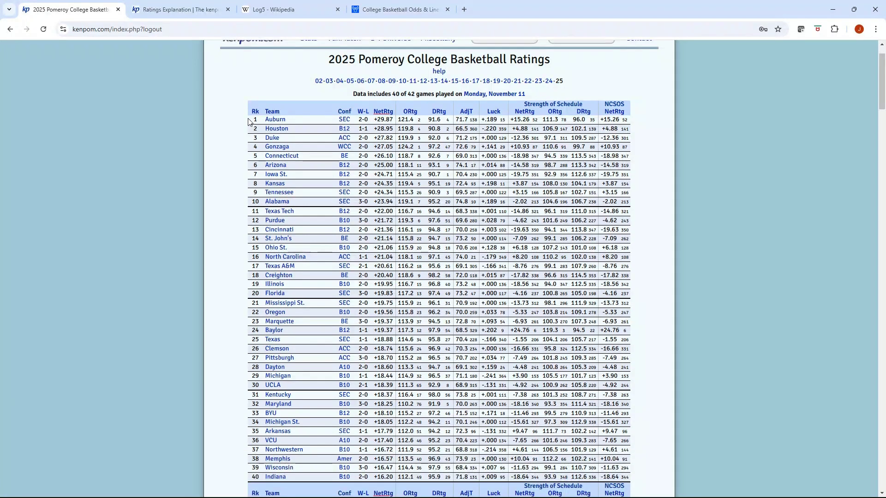
pyautogui.scroll(1, 248, 121)
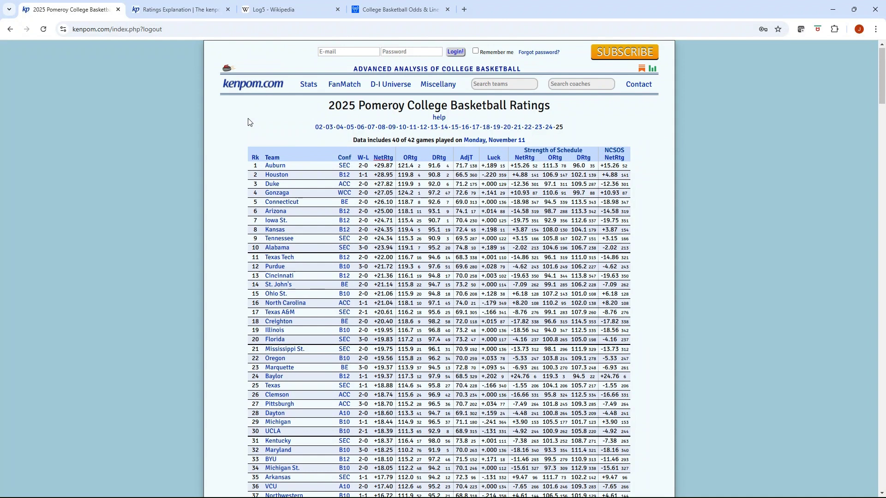
pyautogui.doubleClick(569, 10)
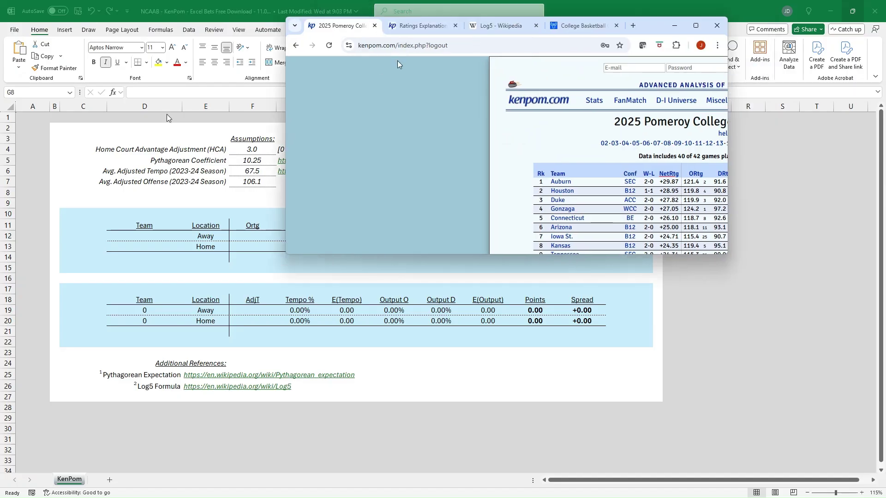
pyautogui.click(674, 25)
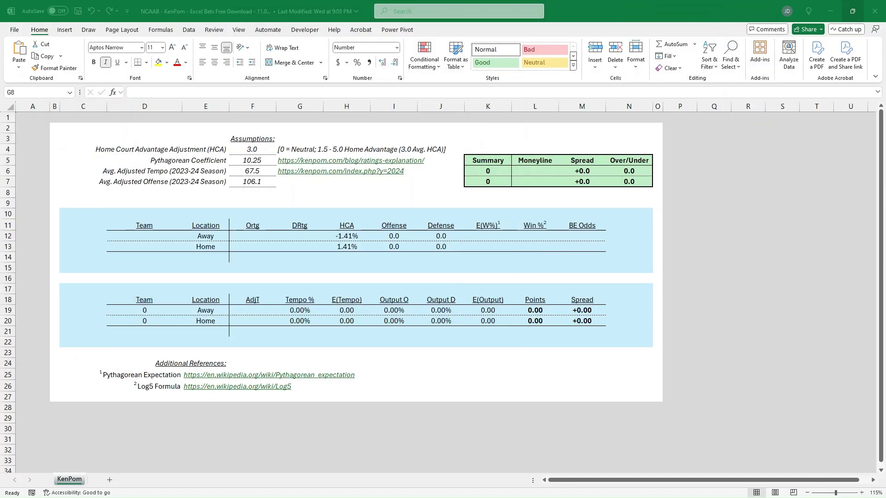
# Review the home-court, Pythagorean coefficient, 67.5 tempo and 106.1 offense assumptions, then return to the article
pyautogui.click(287, 193)
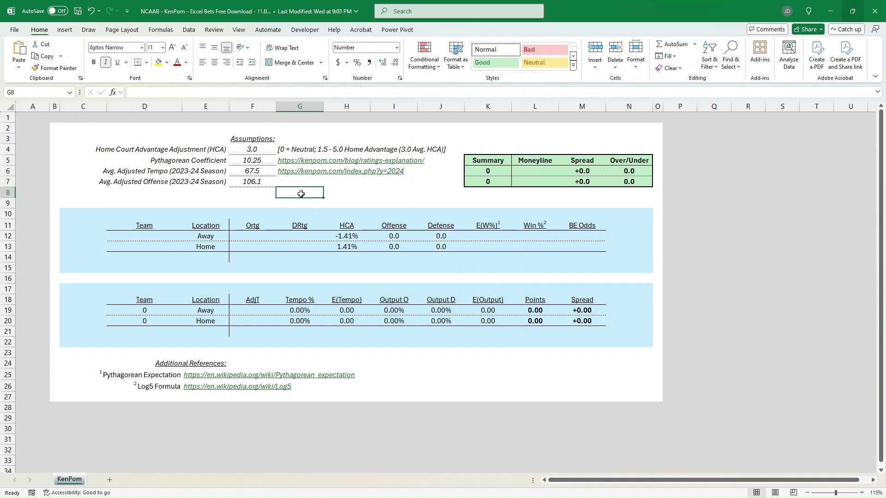
pyautogui.click(195, 149)
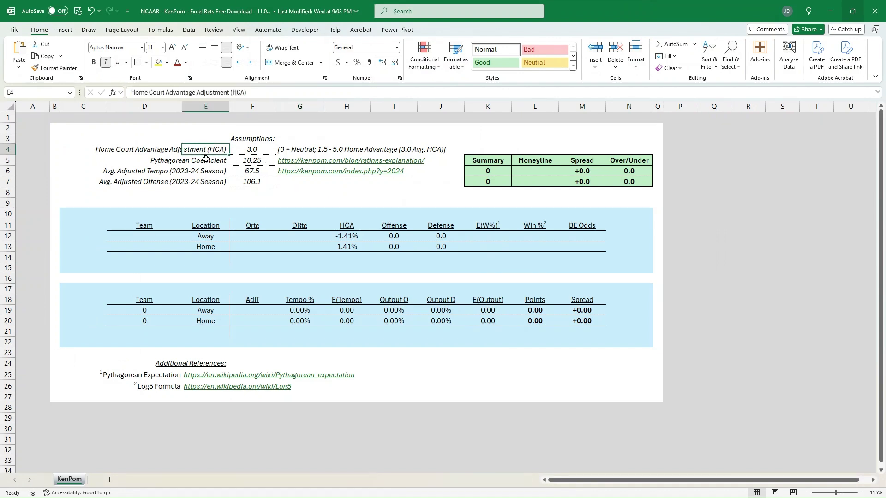
pyautogui.click(211, 163)
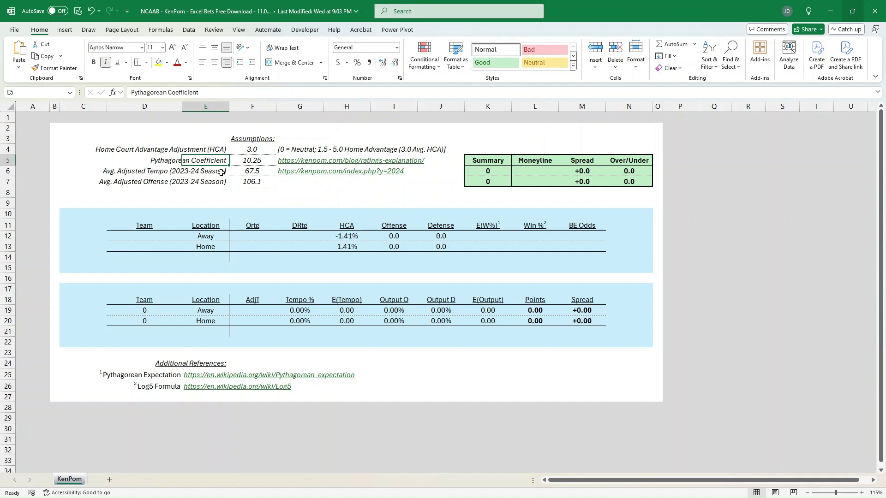
pyautogui.click(221, 173)
pyautogui.click(218, 183)
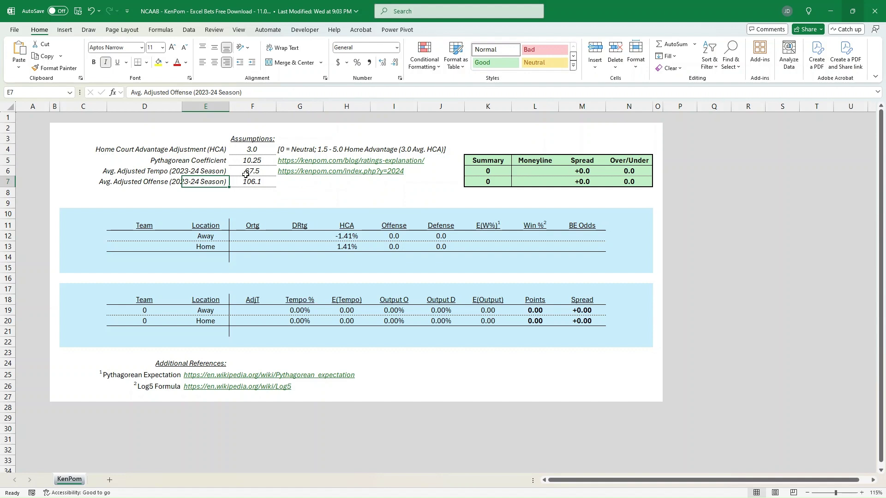
pyautogui.click(221, 172)
pyautogui.click(242, 173)
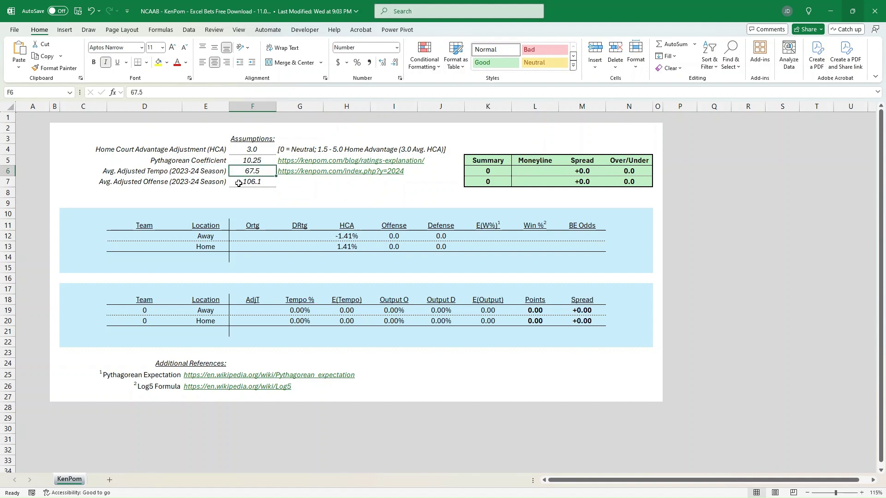
pyautogui.click(240, 181)
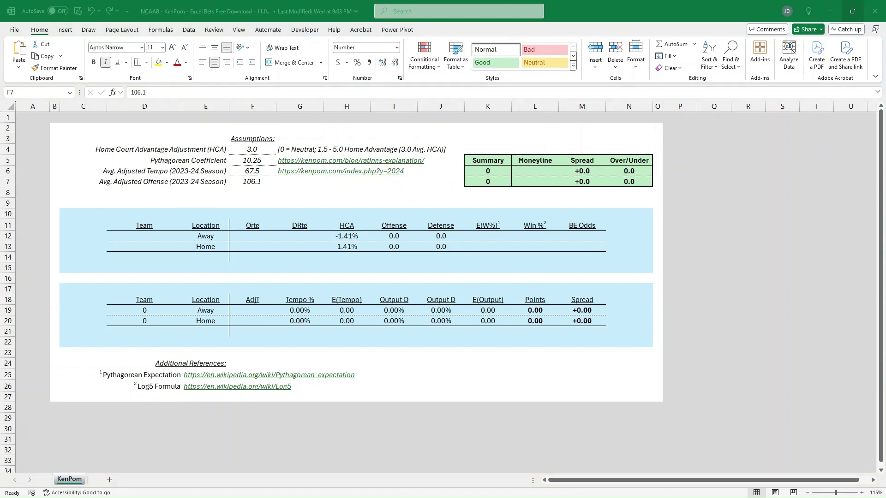
pyautogui.click(508, 105)
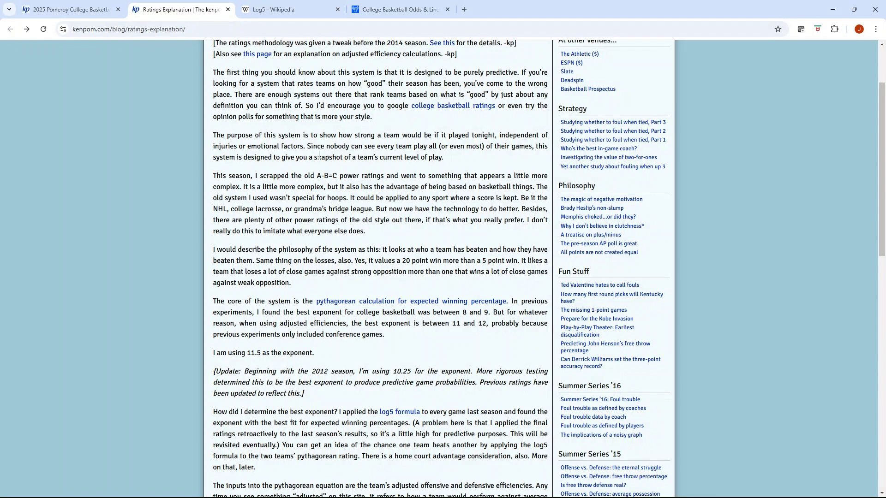
# Read the ratings explanation down to the 10.25 Pythagorean exponent, highlighting it briefly
pyautogui.scroll(1, 319, 155)
pyautogui.scroll(-2, 323, 160)
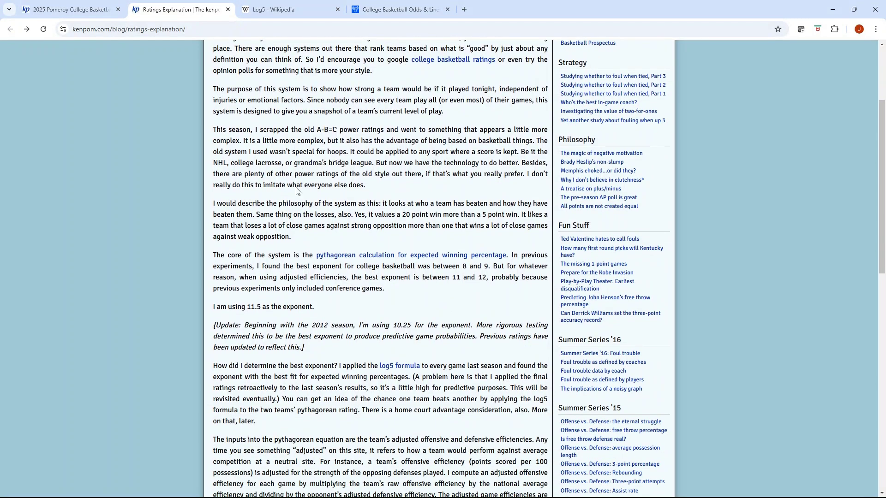
pyautogui.scroll(-2, 309, 235)
pyautogui.moveTo(396, 234); pyautogui.dragTo(408, 234)
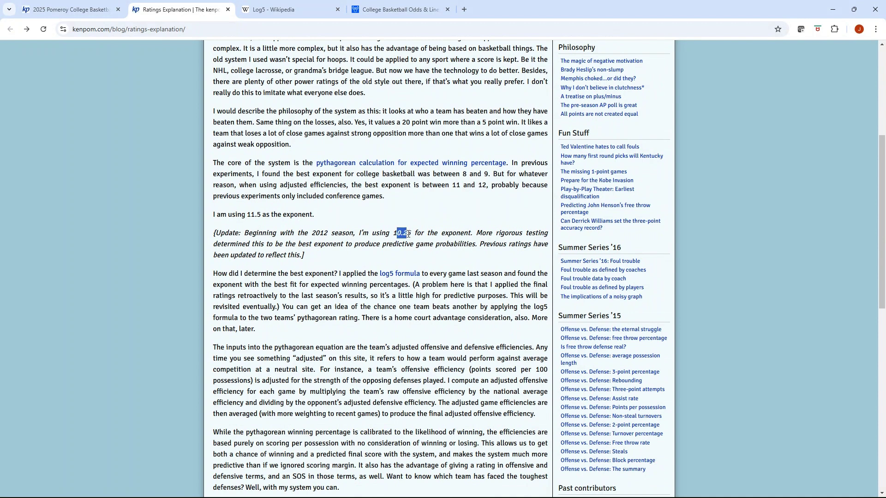
pyautogui.click(345, 244)
pyautogui.scroll(-1, 346, 242)
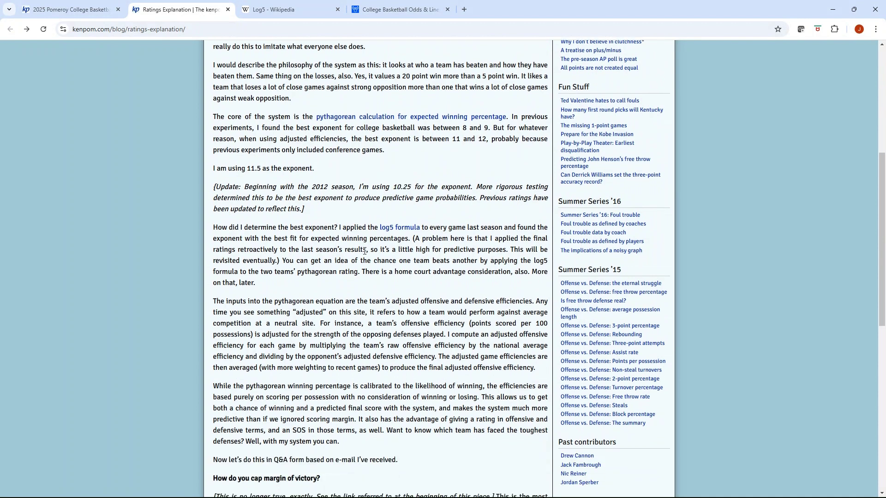
# Look at the linked Log5 formula article, then go back to KenPom and Excel
pyautogui.click(415, 227)
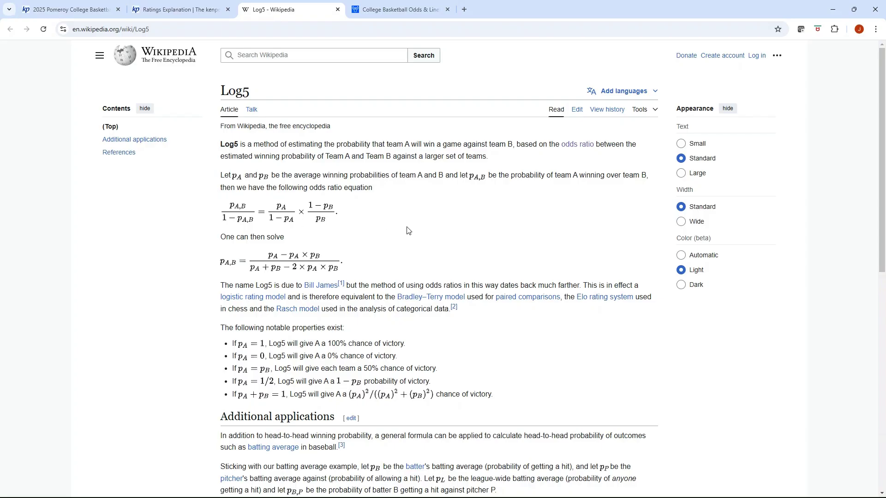
pyautogui.click(187, 10)
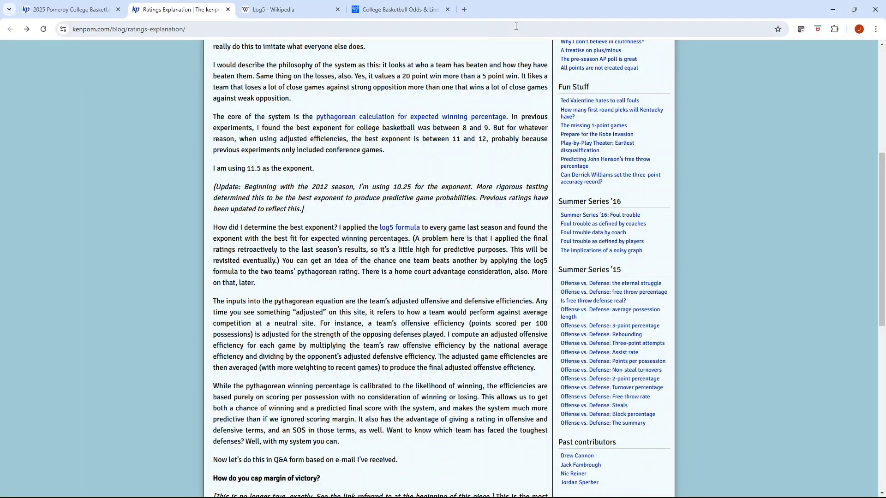
pyautogui.hotkey('alt', 'Tab')
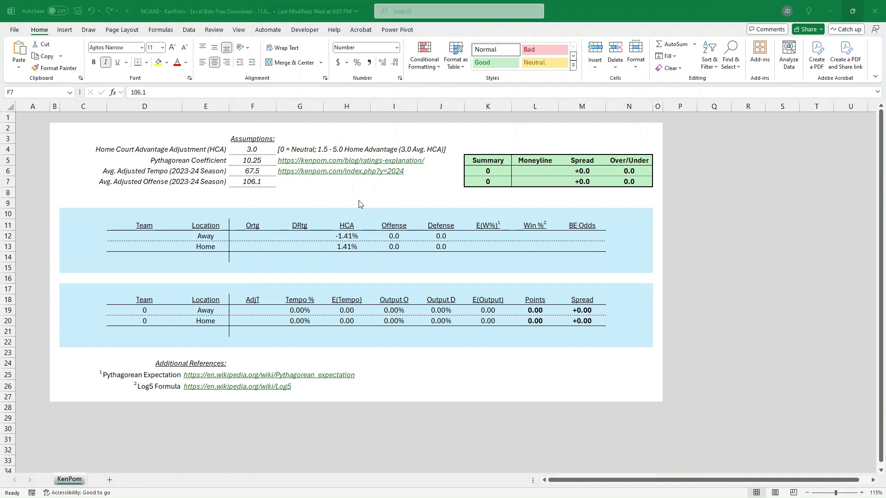
# Look over the matchup tables, selecting H9, G9 and the away team cell D12
pyautogui.click(355, 199)
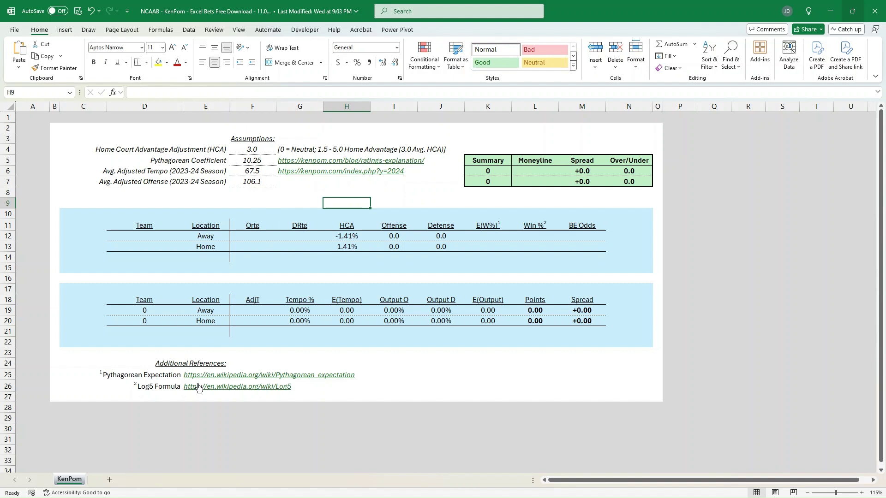
pyautogui.click(285, 202)
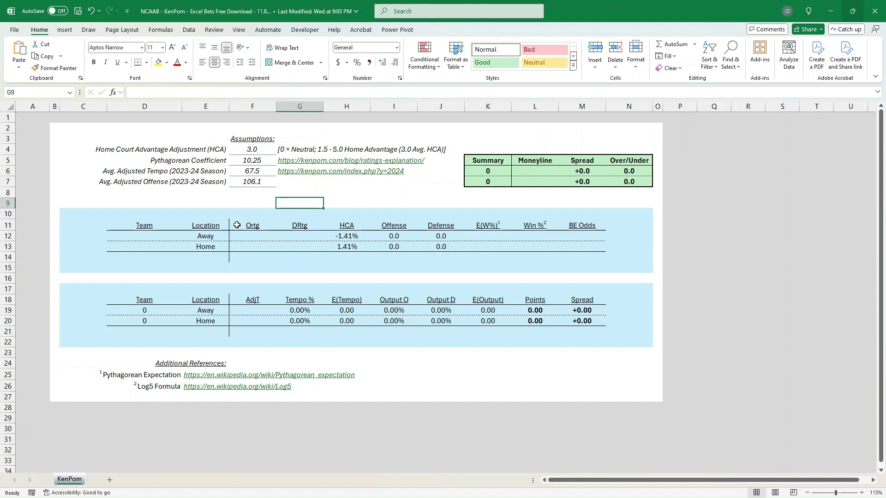
pyautogui.click(159, 242)
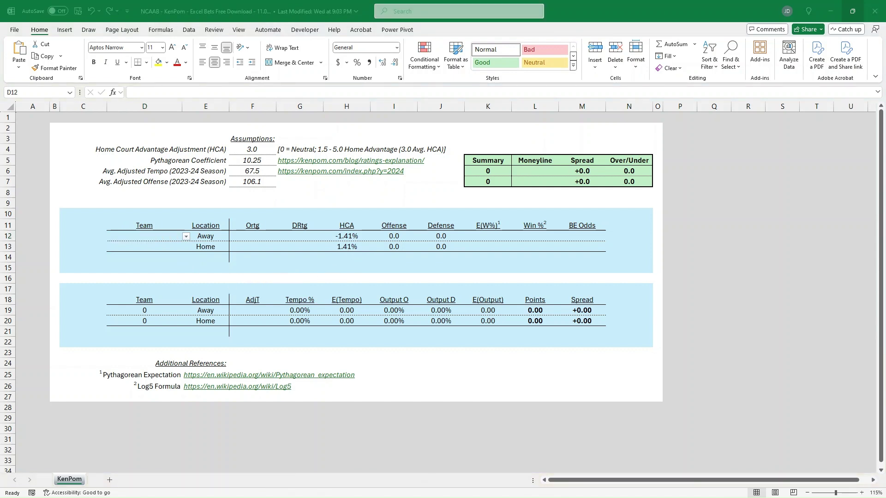
# Maximize Sportsbook Review, find the Villanova–Saint Joseph's moneyline row, then return to KenPom ratings
pyautogui.moveTo(392, 120); pyautogui.dragTo(417, 98)
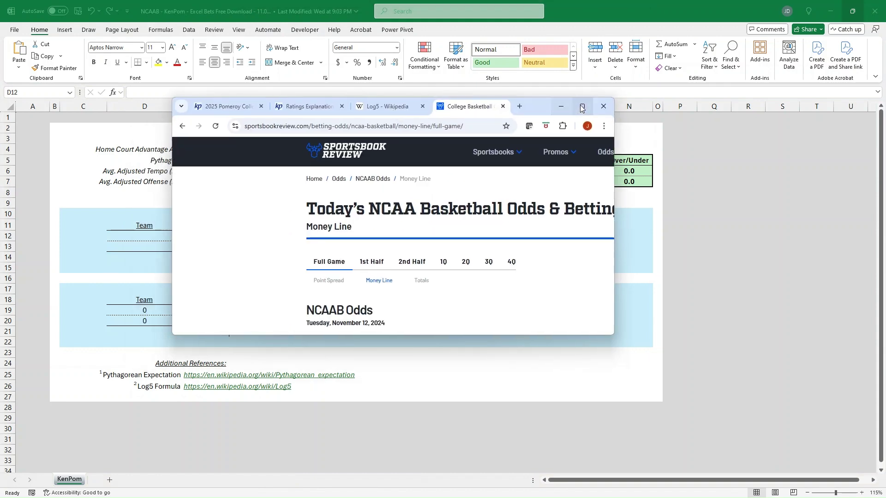
pyautogui.click(594, 102)
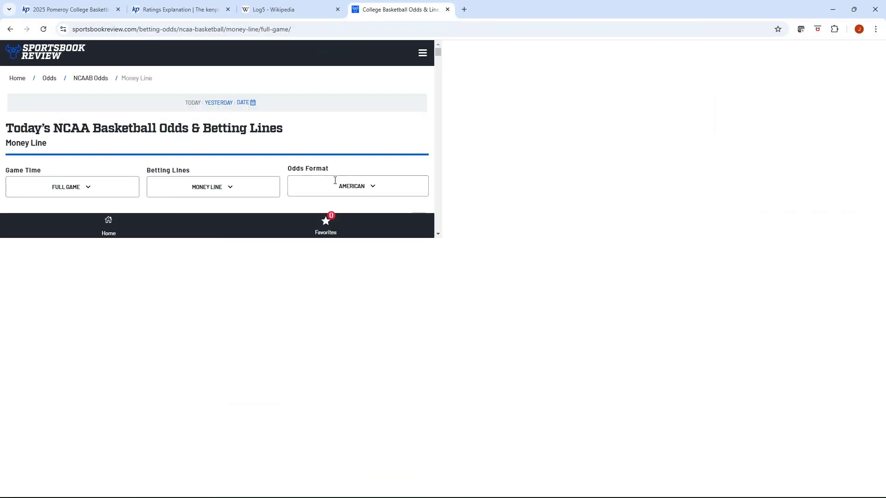
pyautogui.scroll(-1, 223, 277)
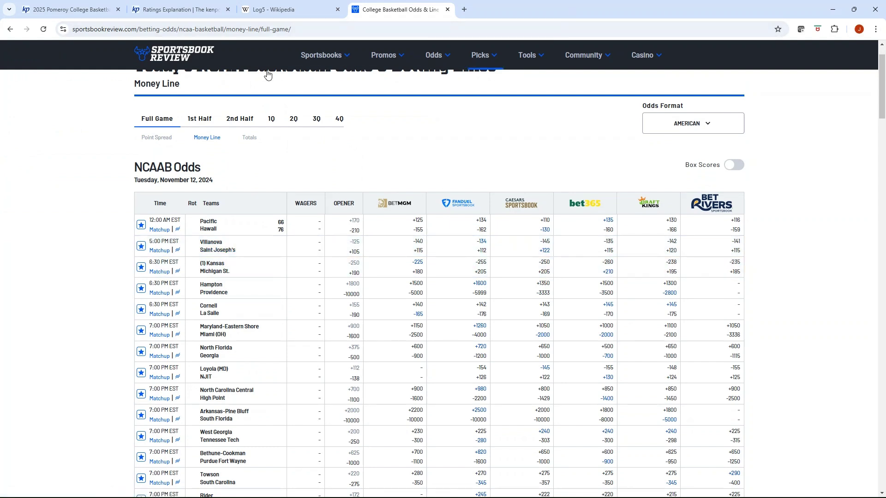
pyautogui.click(69, 9)
# Search the KenPom table for 'villan' to find Villanova at No. 48 (+14.74 NetRtg), then restore Excel
pyautogui.scroll(-1, 308, 202)
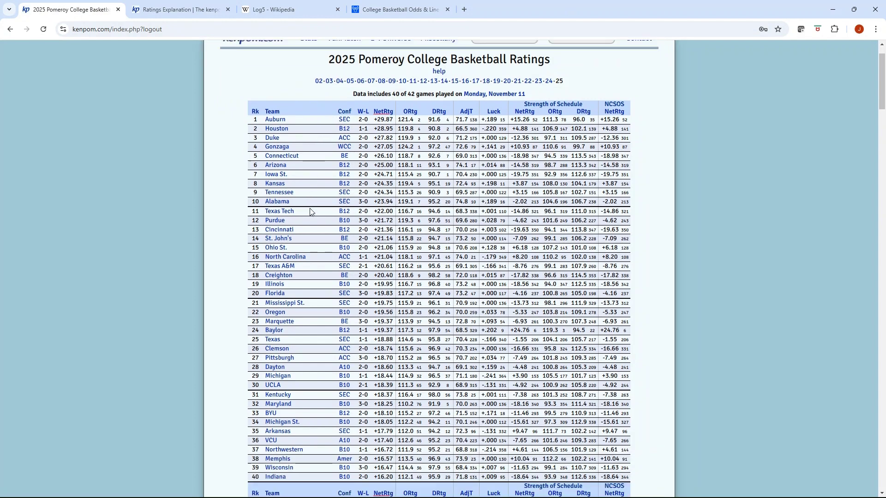
pyautogui.scroll(2, 332, 222)
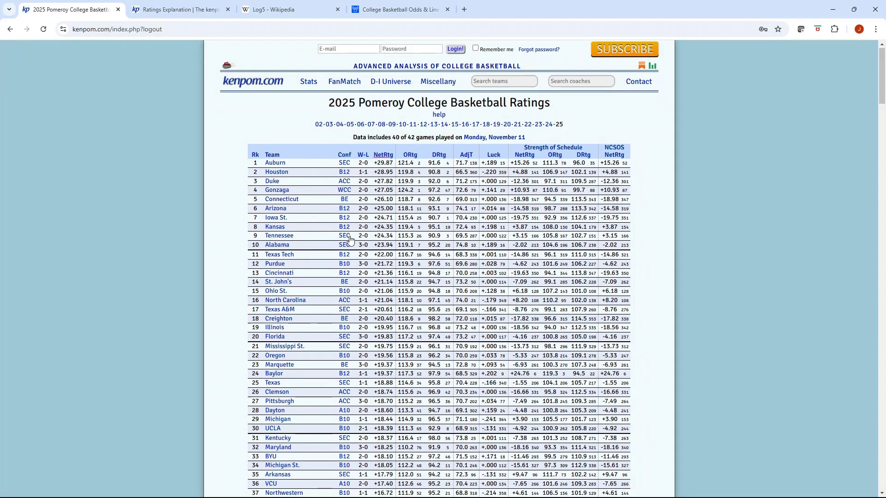
pyautogui.scroll(-1, 352, 241)
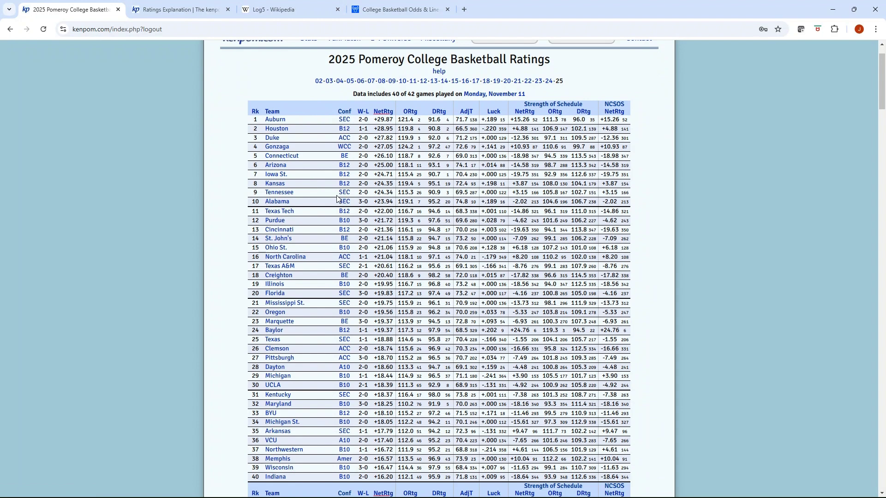
pyautogui.hotkey('ctrl', 'f')
pyautogui.write('villan')
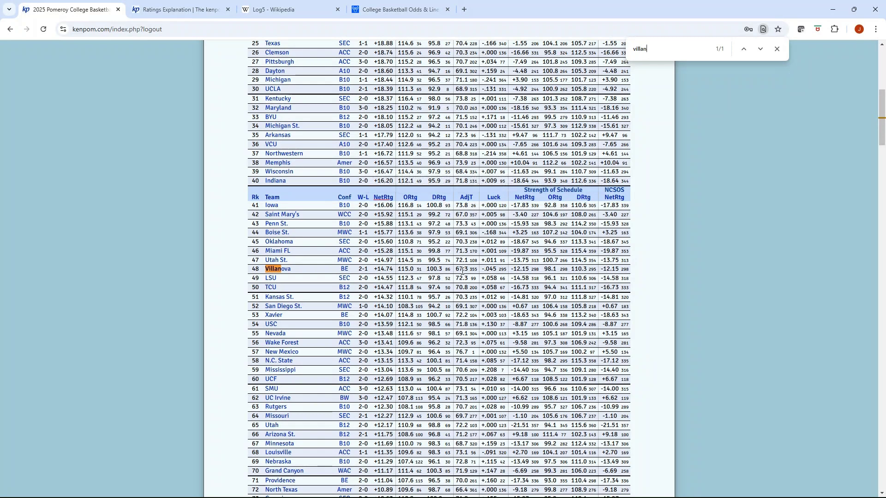
pyautogui.press('super+Down')
pyautogui.press('super+Down')
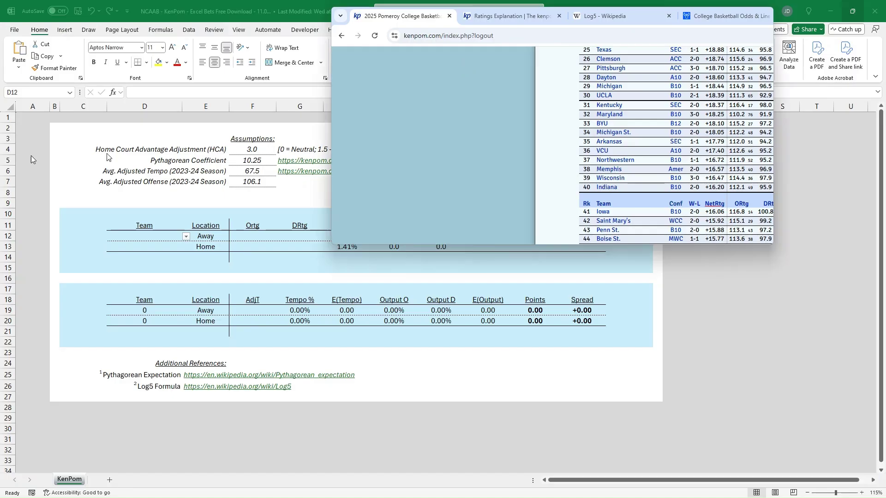
# Set Villanova as away team with offense 115, defense 100.3 and tempo 67.3
pyautogui.click(152, 235)
pyautogui.write('Vill')
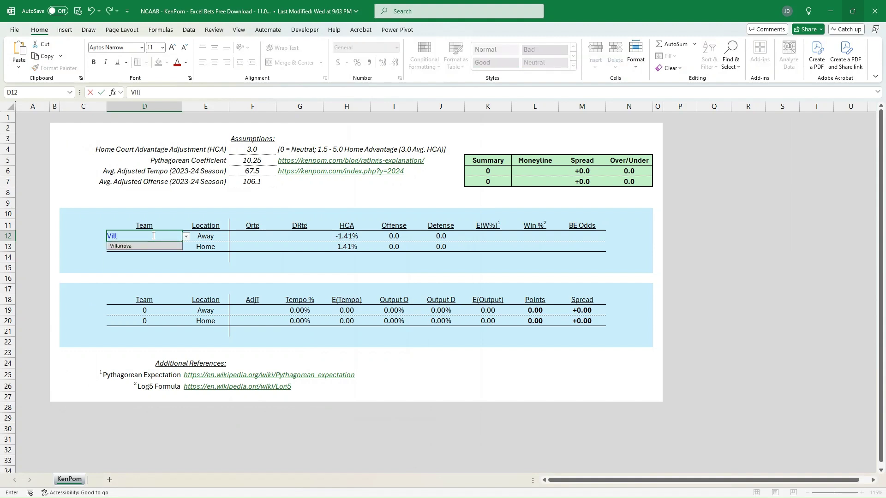
pyautogui.press('Down')
pyautogui.press('Return')
pyautogui.click(240, 237)
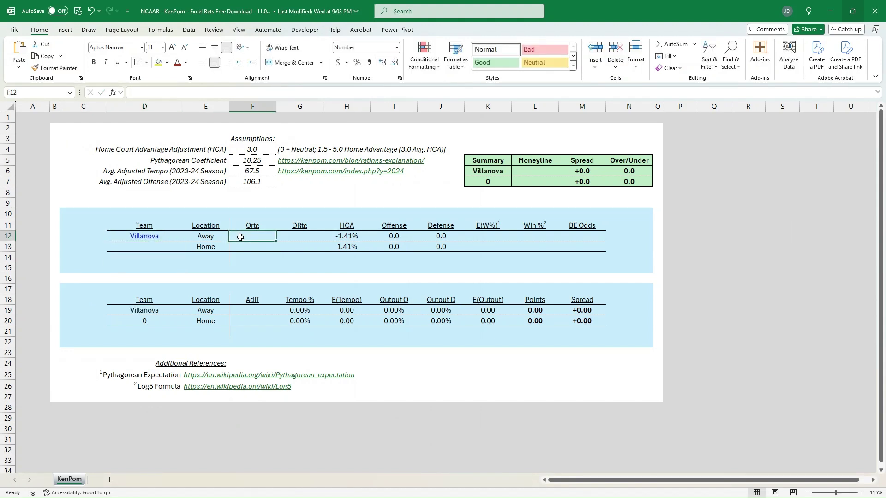
pyautogui.write('115')
pyautogui.press('Tab')
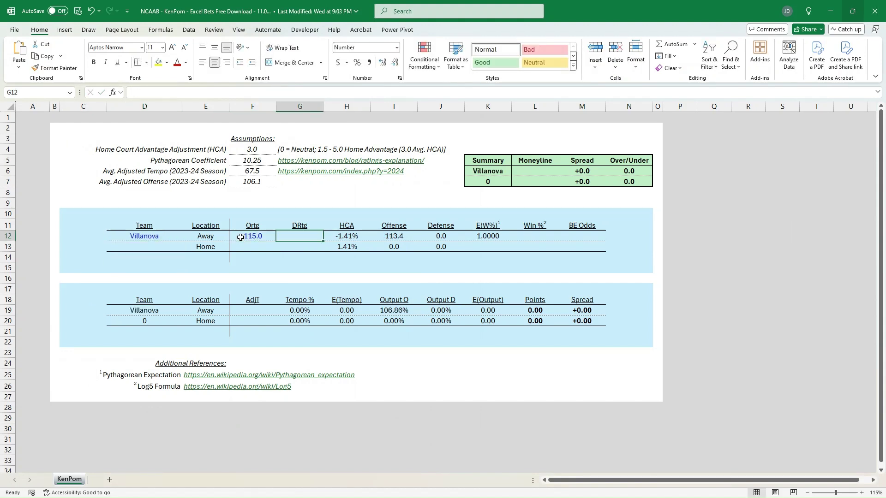
pyautogui.write('100.3')
pyautogui.click(240, 237)
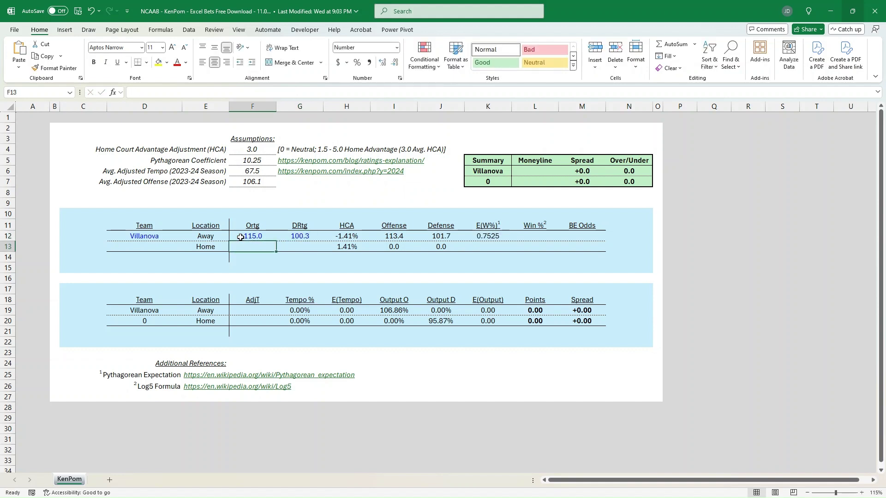
pyautogui.click(261, 307)
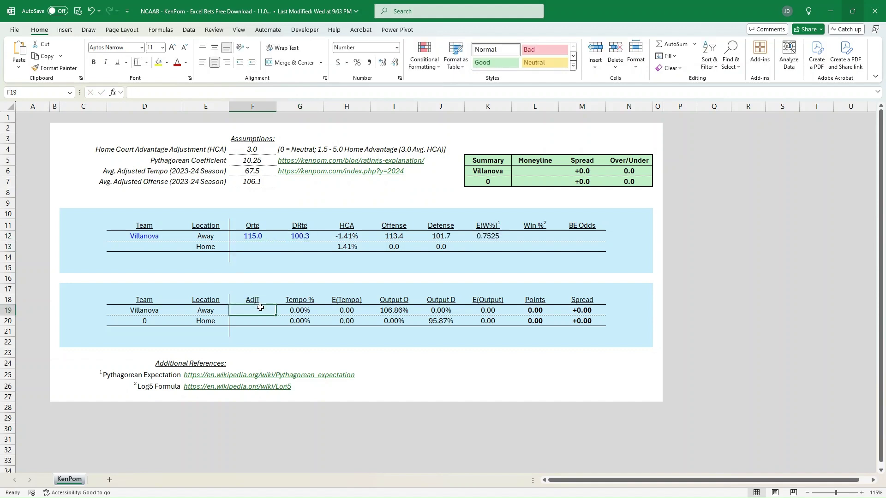
pyautogui.write('67.3')
pyautogui.press('Return')
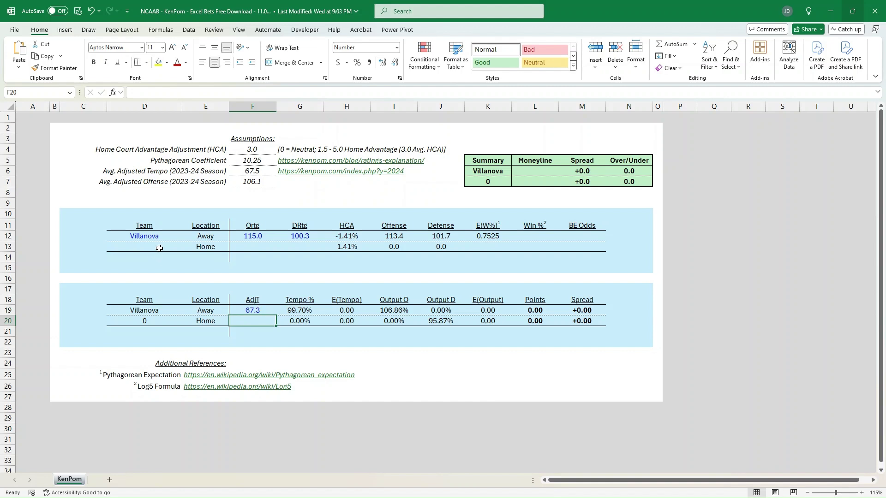
# Set Saint Joseph's as home team with offense 107.2, defense 102 and tempo 72
pyautogui.click(159, 248)
pyautogui.write('SAint')
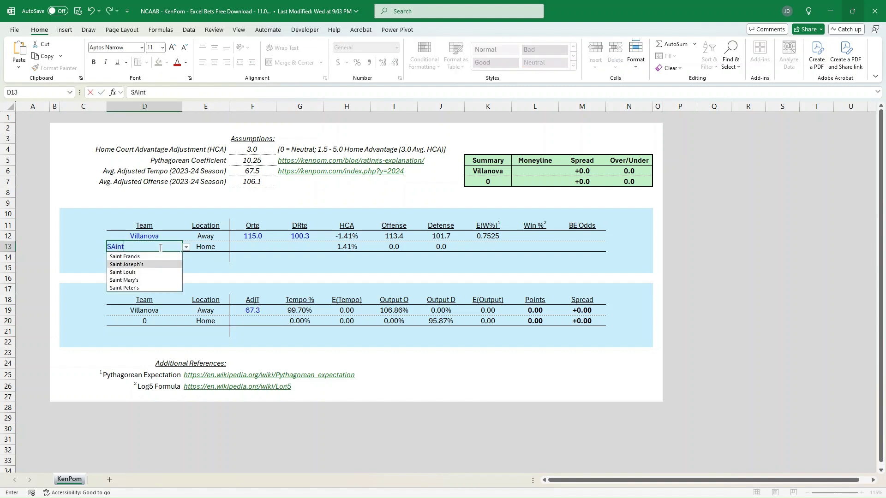
pyautogui.press('Tab')
pyautogui.press('Tab')
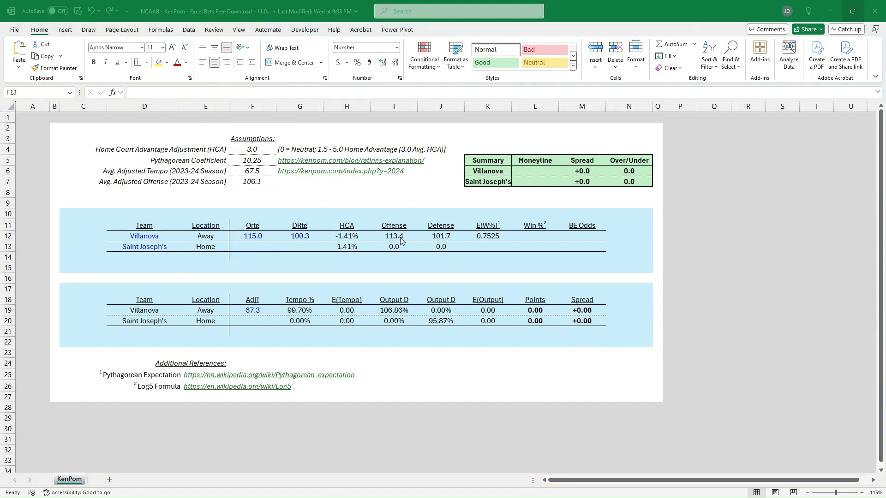
pyautogui.click(275, 245)
pyautogui.write('107')
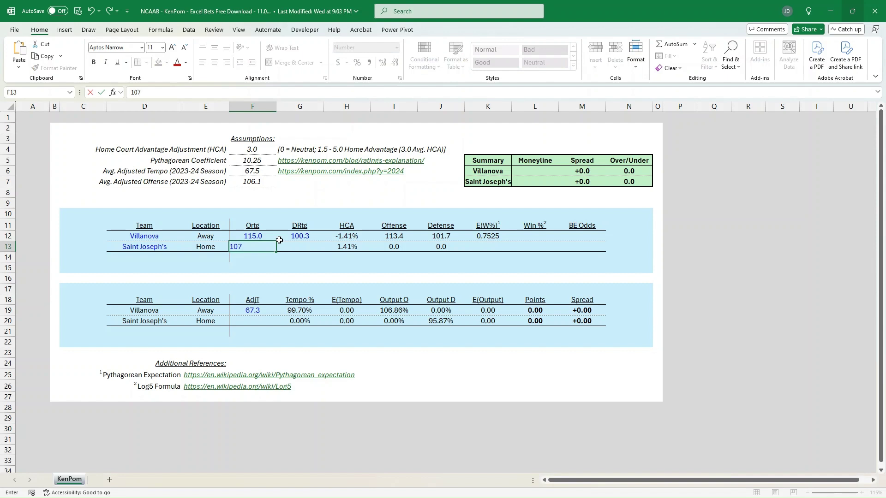
pyautogui.write('.2')
pyautogui.press('Tab')
pyautogui.write('102')
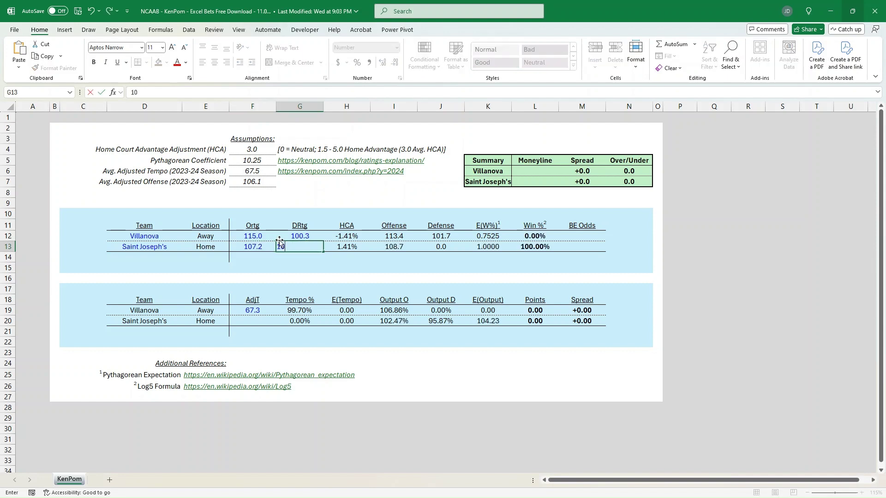
pyautogui.press('Return')
pyautogui.click(264, 322)
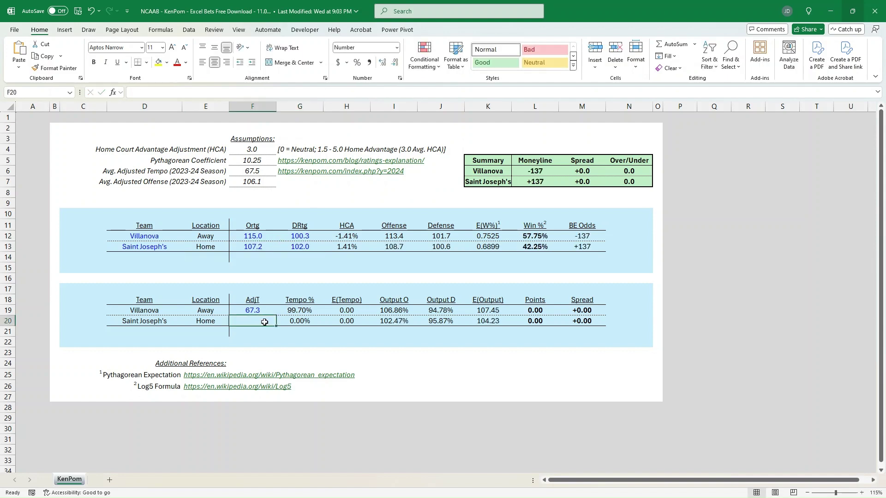
pyautogui.write('72')
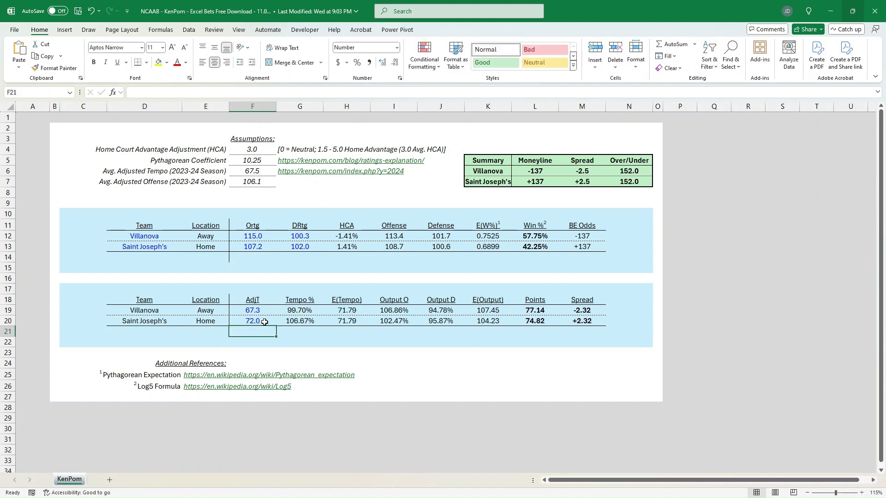
pyautogui.click(270, 150)
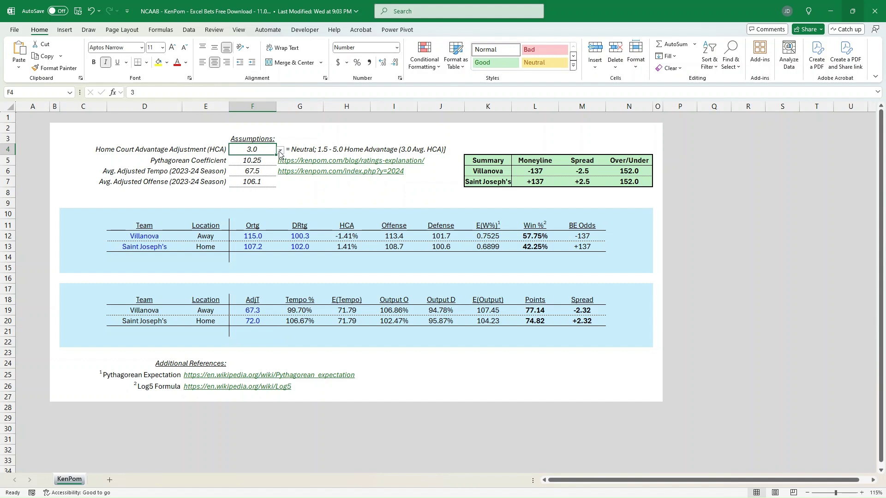
pyautogui.click(280, 152)
pyautogui.click(280, 151)
pyautogui.click(187, 247)
pyautogui.click(272, 151)
pyautogui.click(281, 153)
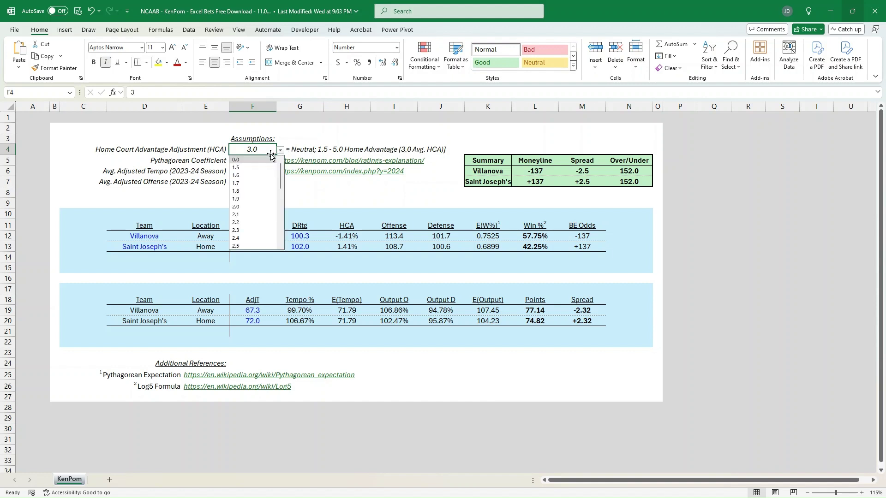
pyautogui.click(243, 160)
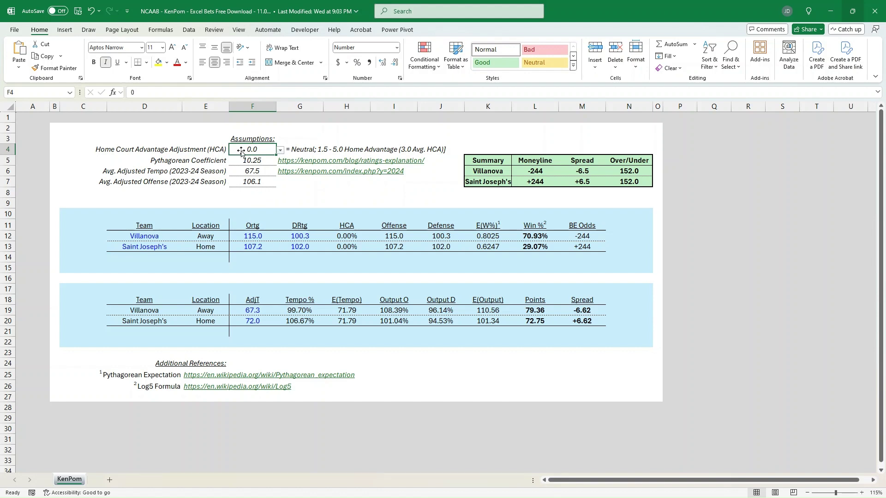
pyautogui.click(280, 153)
pyautogui.scroll(-5, 245, 238)
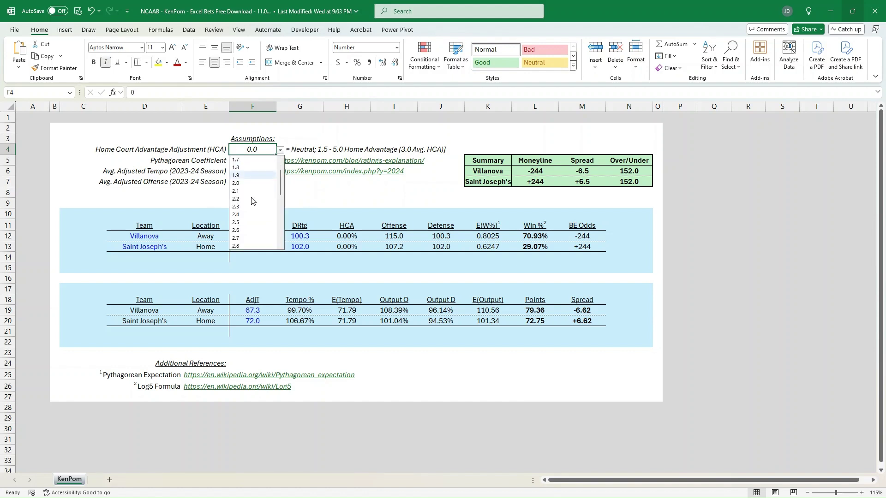
pyautogui.click(245, 238)
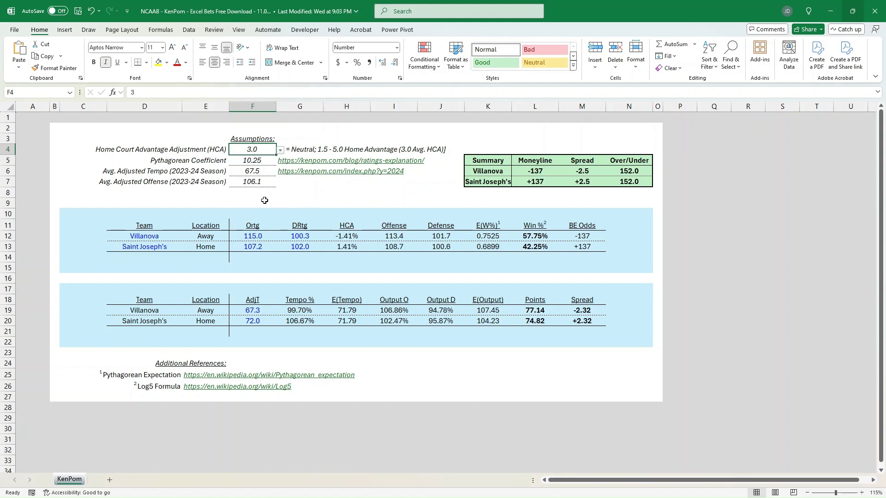
pyautogui.click(281, 153)
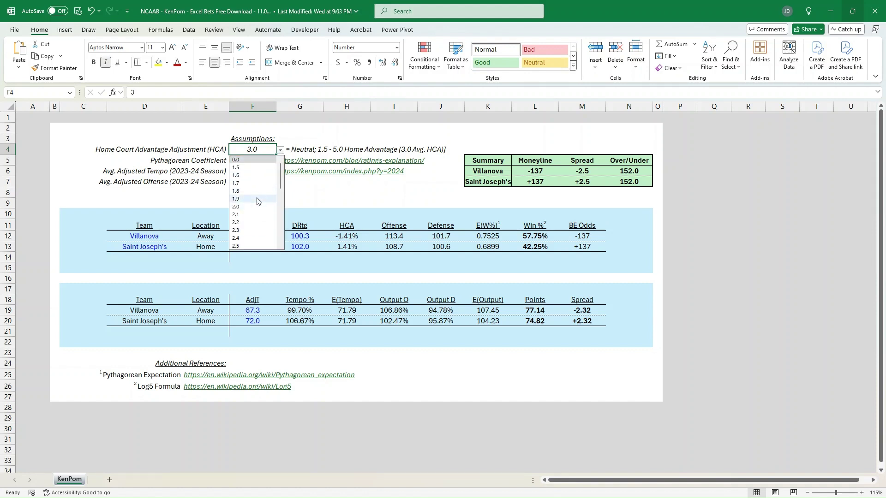
pyautogui.scroll(-3, 261, 208)
pyautogui.click(310, 202)
pyautogui.click(313, 201)
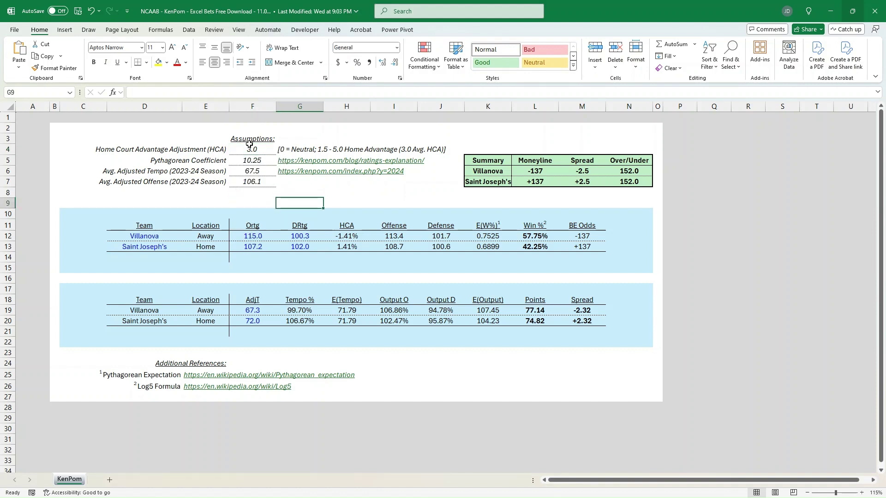
pyautogui.click(256, 238)
pyautogui.click(259, 228)
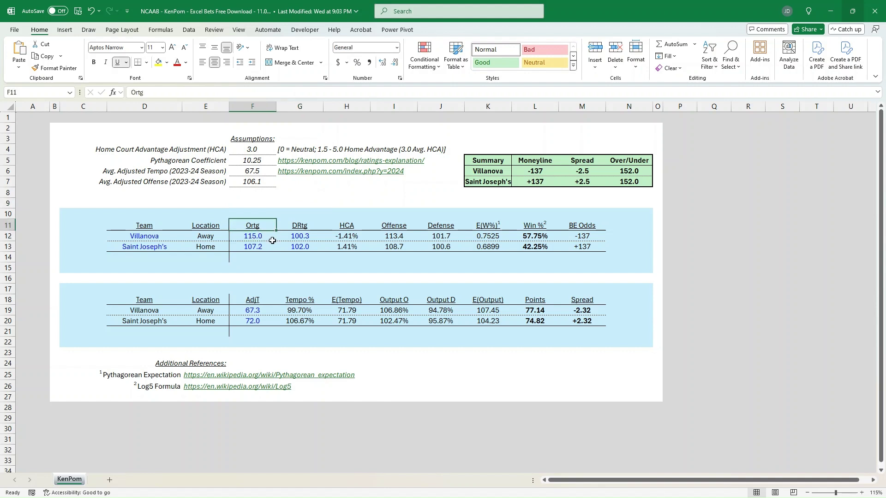
pyautogui.click(301, 228)
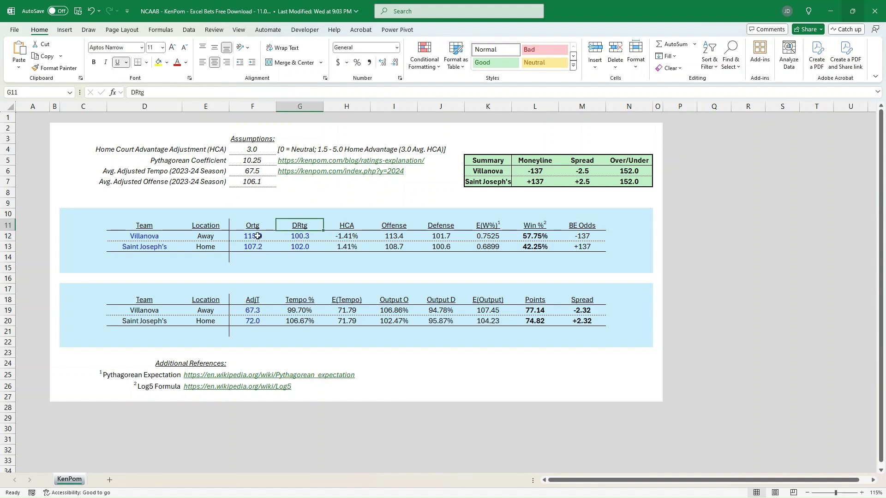
pyautogui.click(346, 240)
pyautogui.click(349, 245)
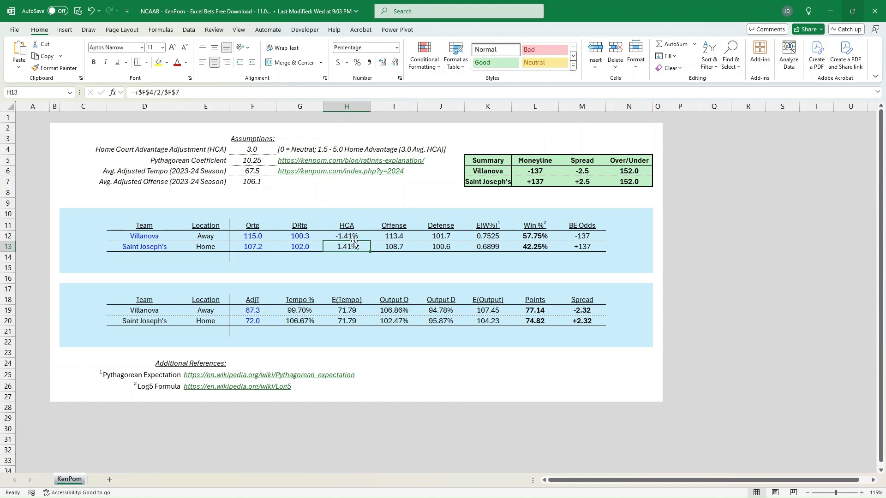
pyautogui.click(396, 245)
pyautogui.click(398, 238)
pyautogui.click(437, 238)
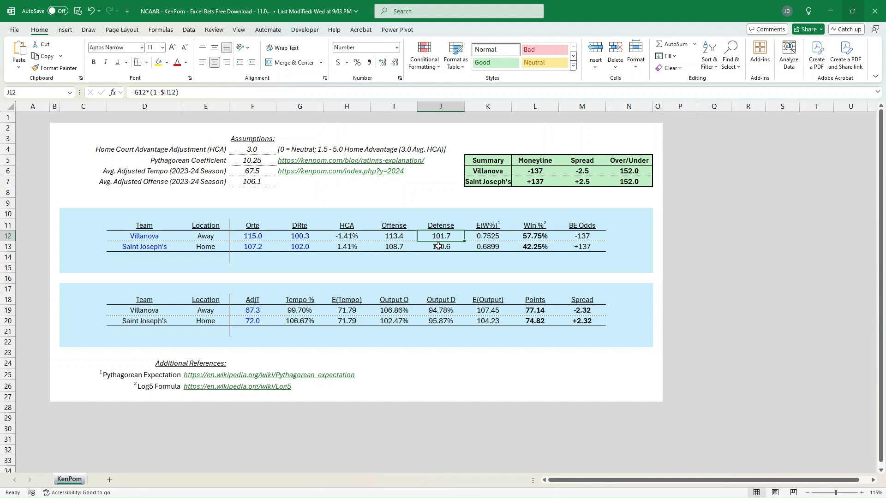
pyautogui.click(439, 247)
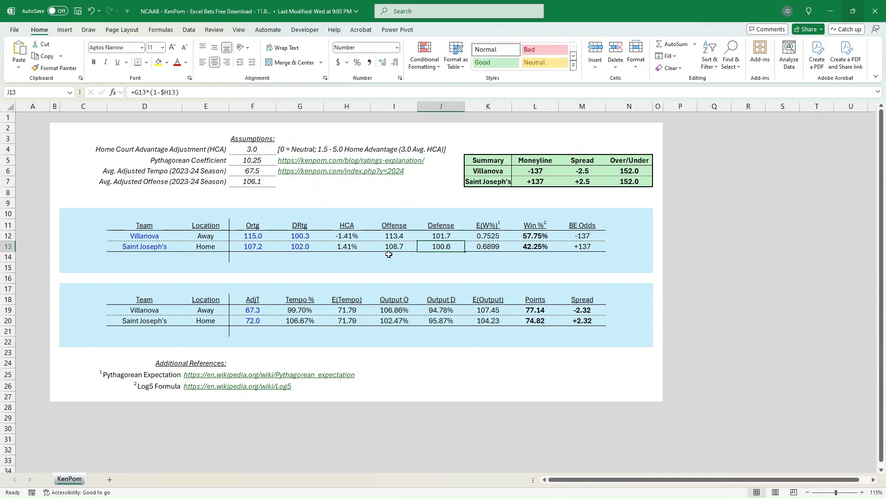
pyautogui.click(493, 238)
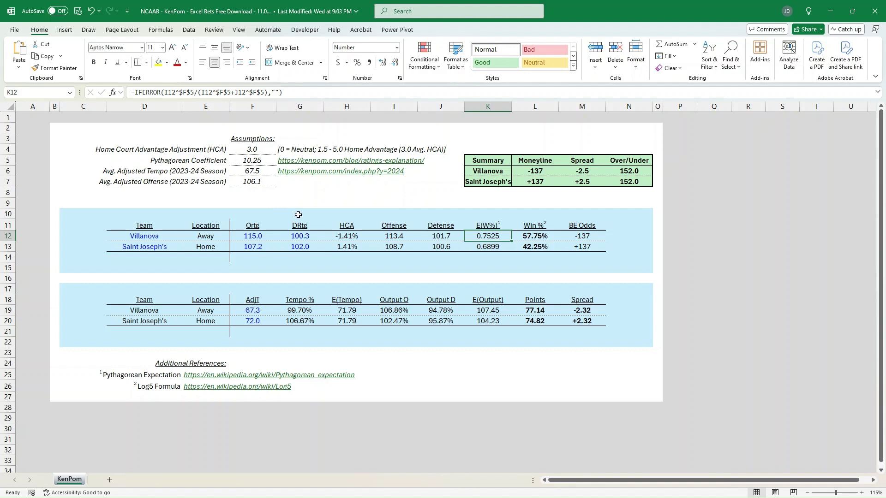
pyautogui.press('F2')
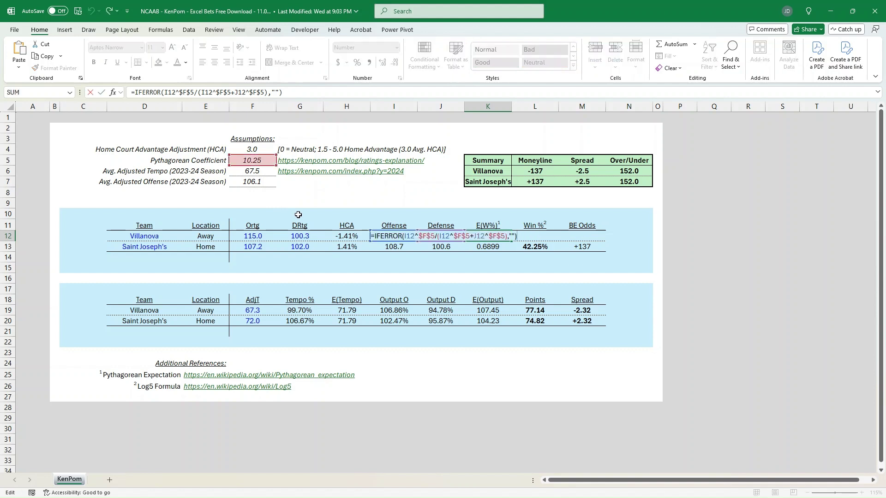
pyautogui.press('Escape')
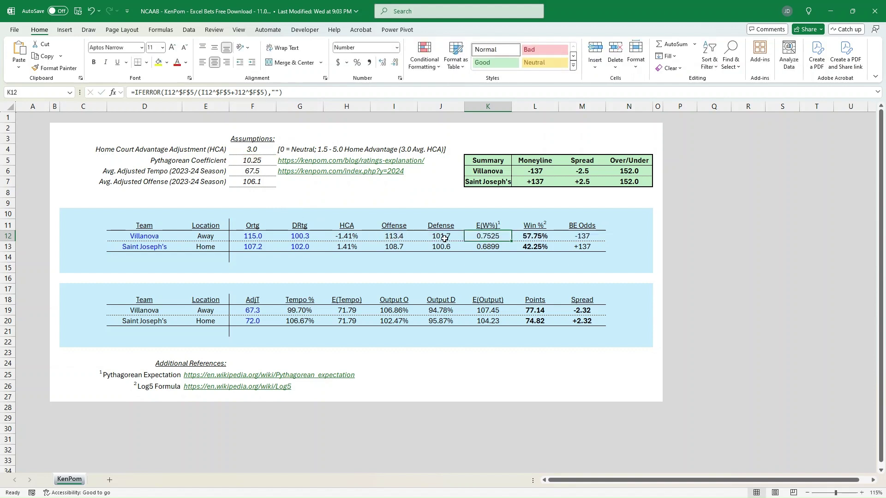
pyautogui.click(484, 247)
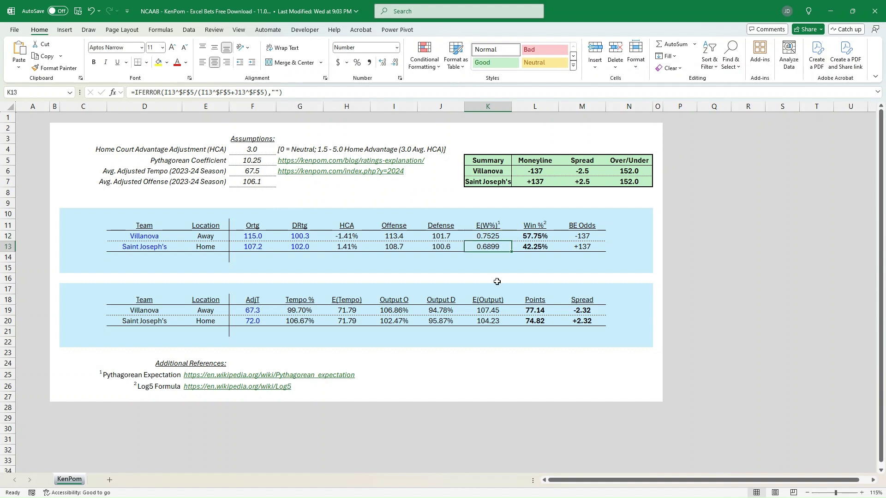
pyautogui.click(536, 238)
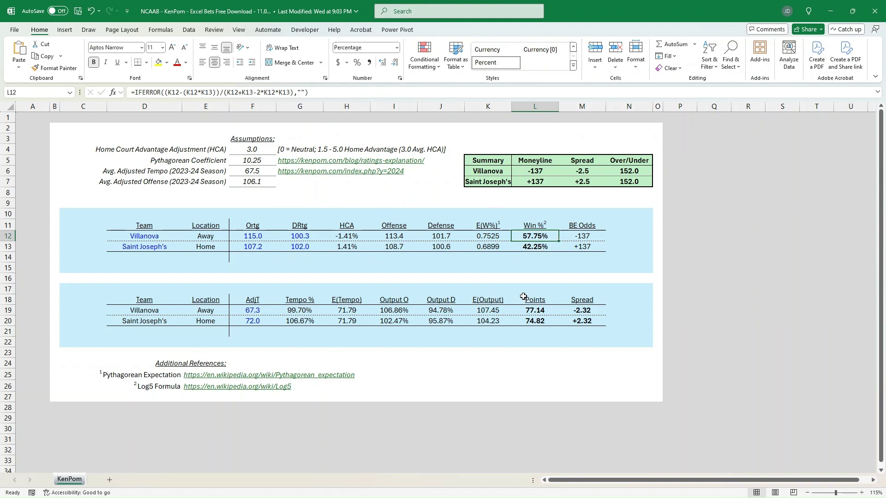
pyautogui.press('F2')
pyautogui.press('Escape')
pyautogui.press('Down')
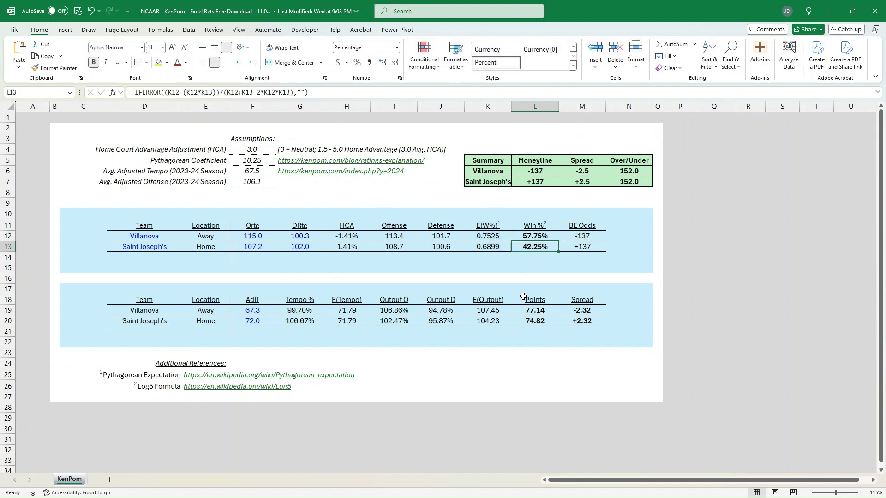
pyautogui.press('F2')
pyautogui.press('Escape')
pyautogui.press('Up')
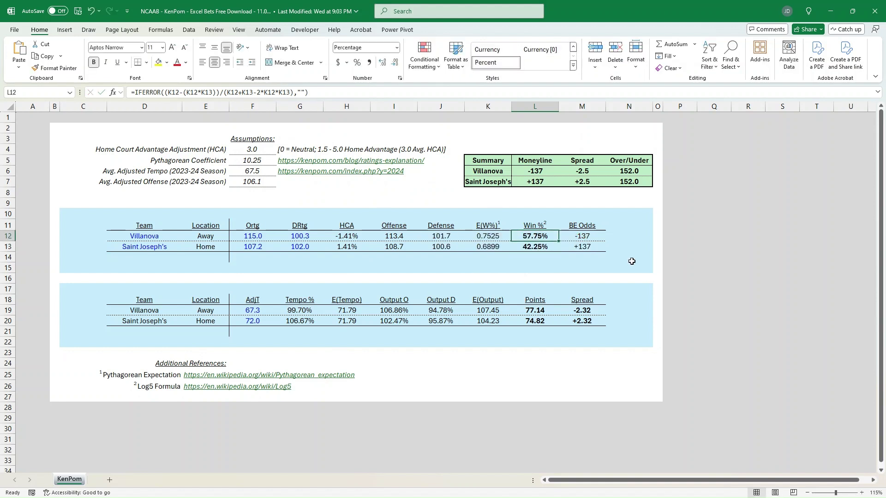
pyautogui.click(537, 249)
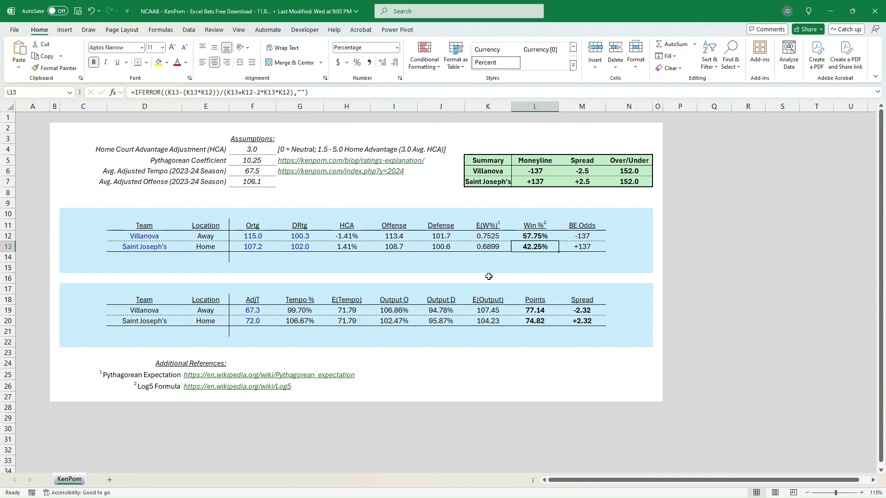
pyautogui.click(588, 238)
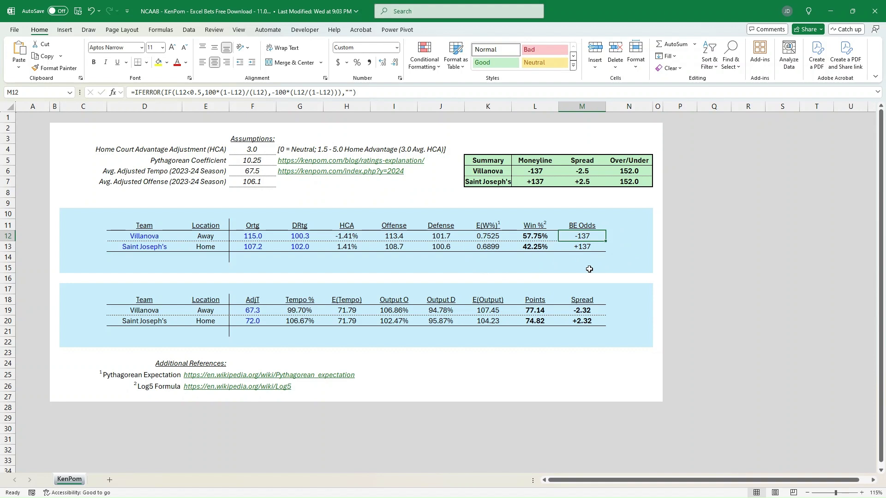
pyautogui.press('Down')
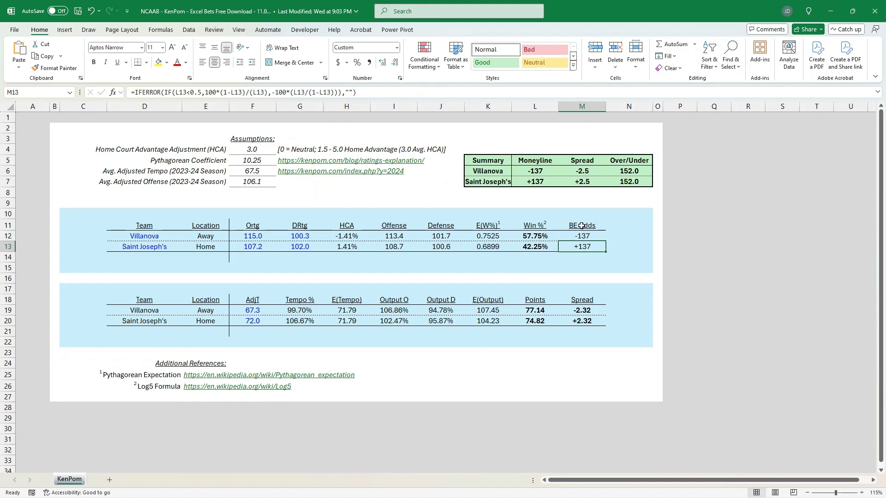
pyautogui.click(582, 226)
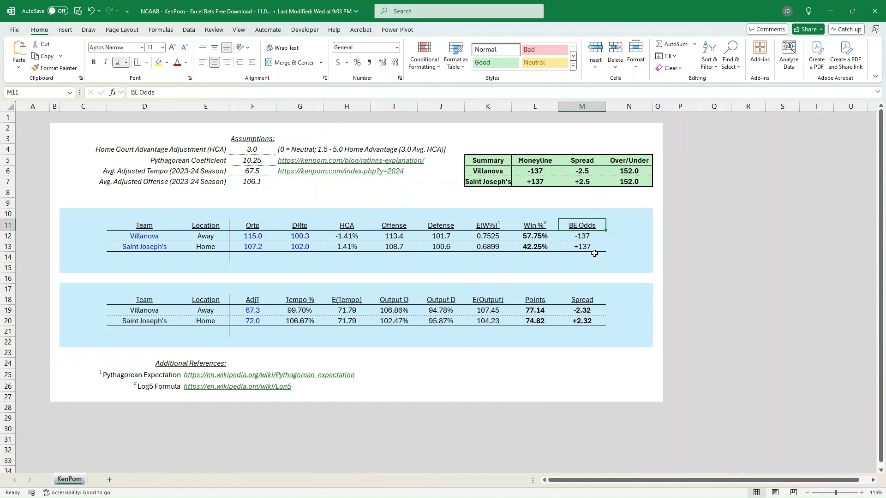
pyautogui.press('Down')
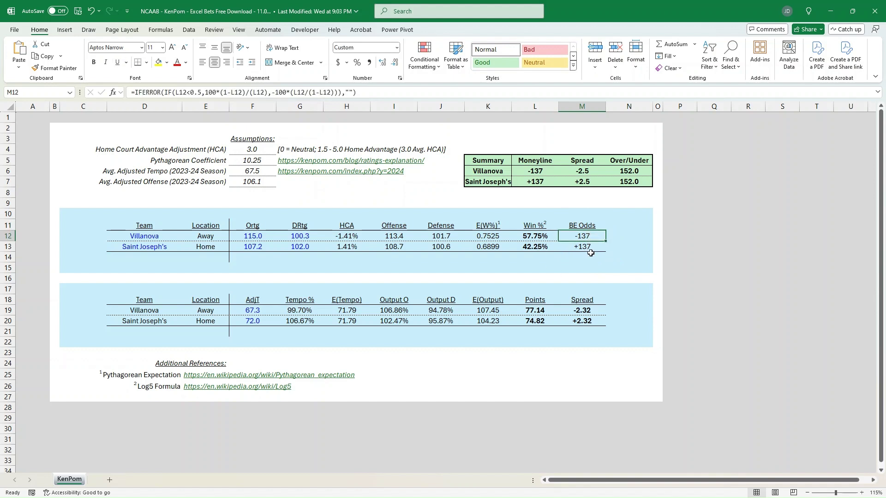
pyautogui.press('Down')
pyautogui.press('Up')
pyautogui.press('Down')
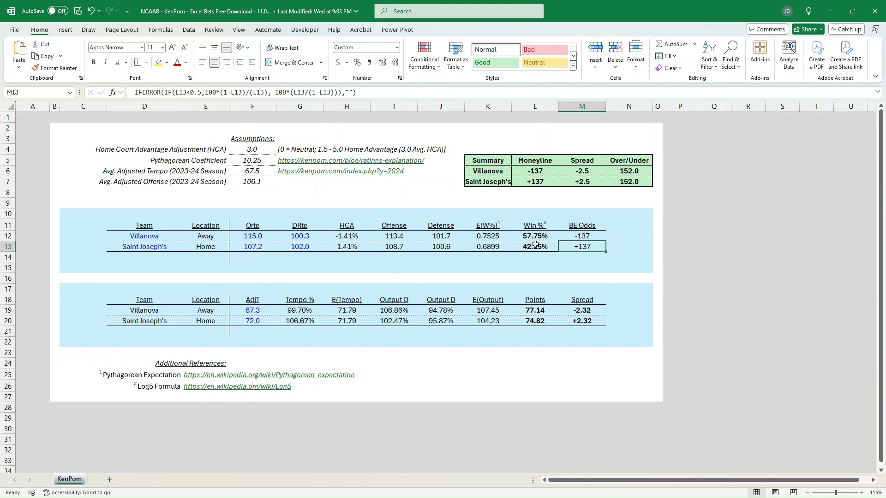
pyautogui.moveTo(530, 160); pyautogui.dragTo(536, 182)
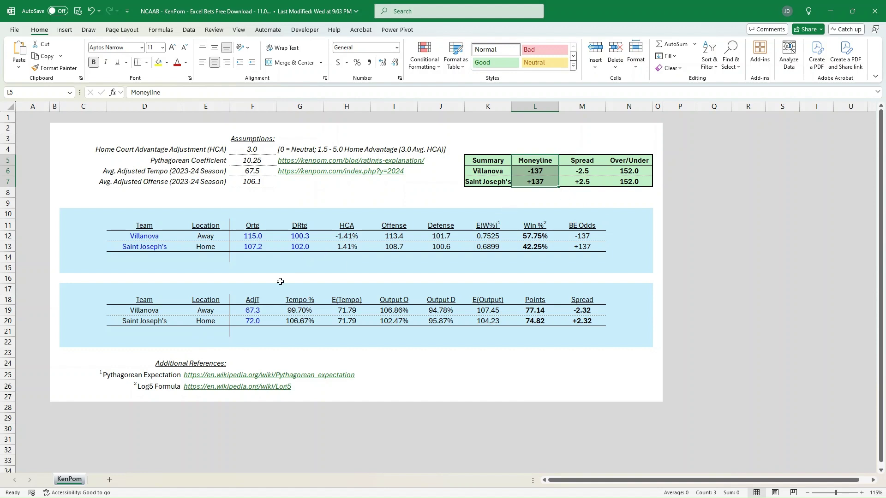
pyautogui.click(245, 311)
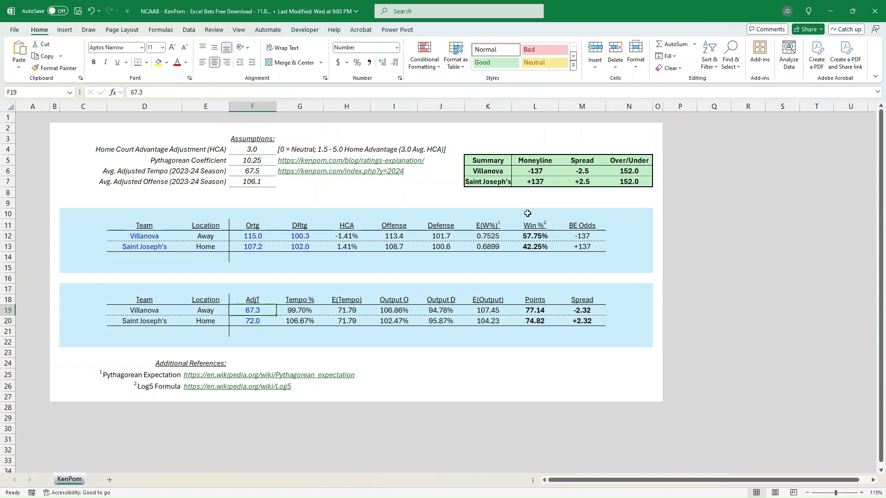
pyautogui.click(257, 322)
pyautogui.click(299, 311)
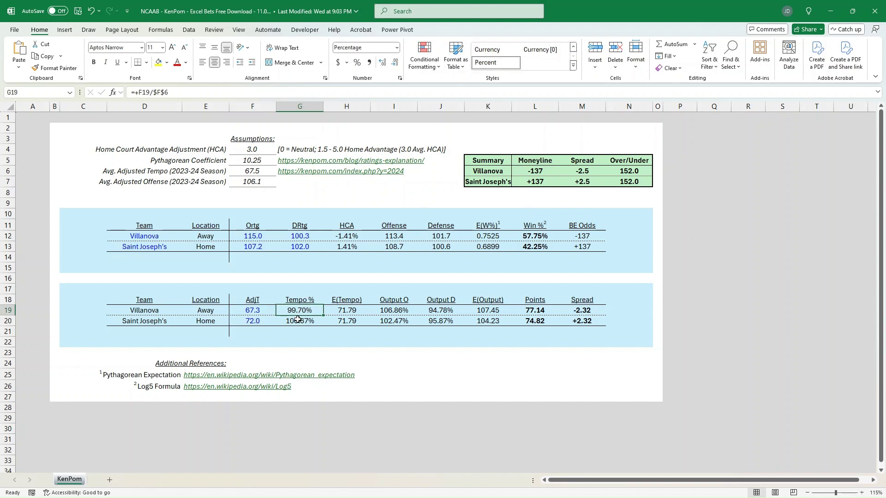
pyautogui.click(252, 310)
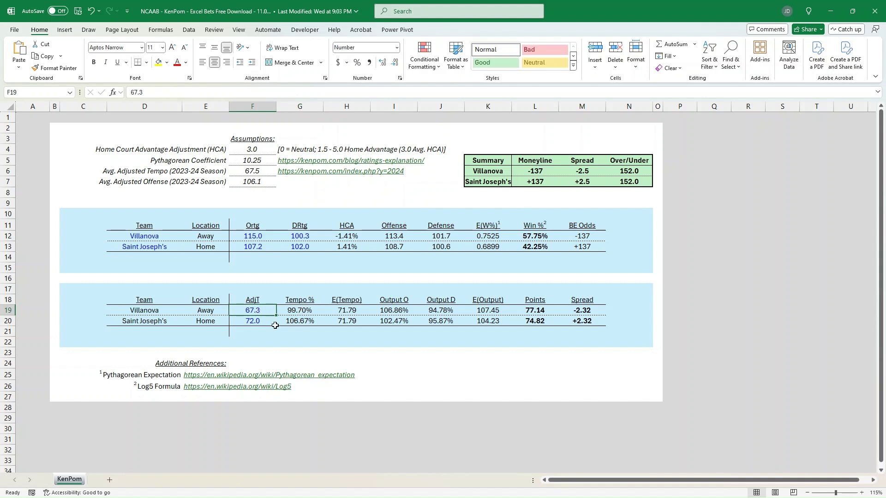
pyautogui.click(256, 172)
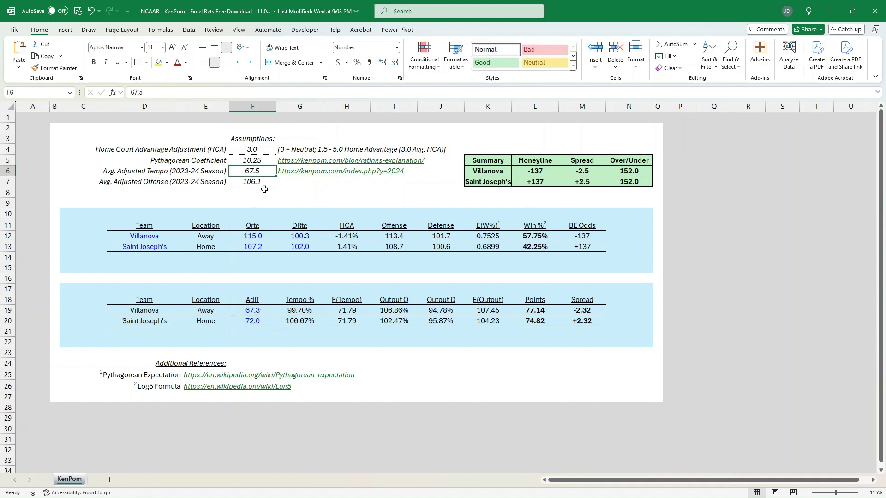
pyautogui.click(262, 321)
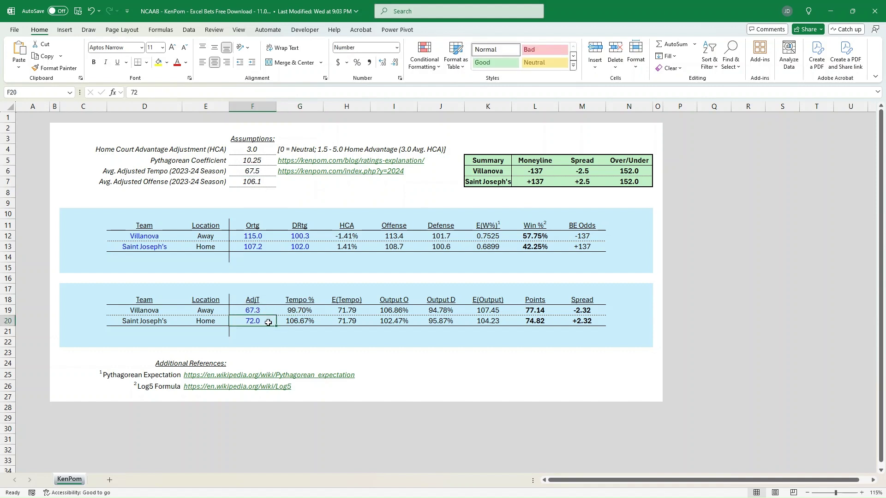
pyautogui.click(305, 310)
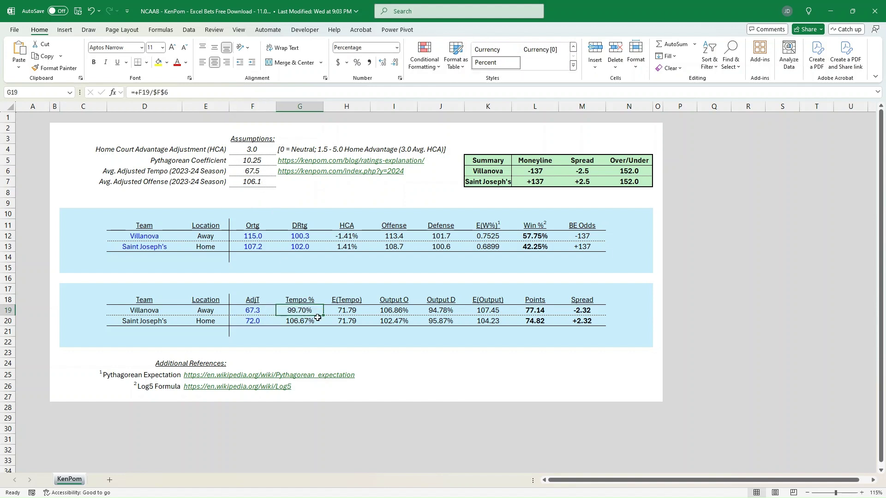
pyautogui.click(317, 319)
pyautogui.press('F2')
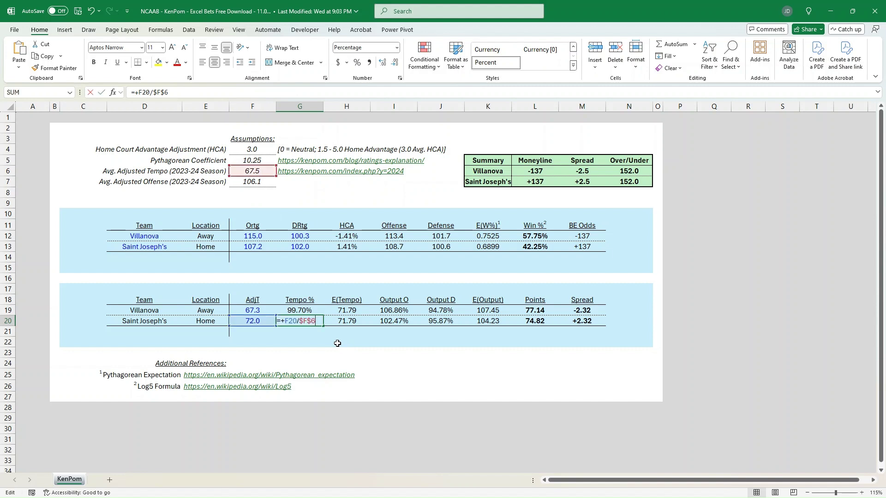
pyautogui.press('Escape')
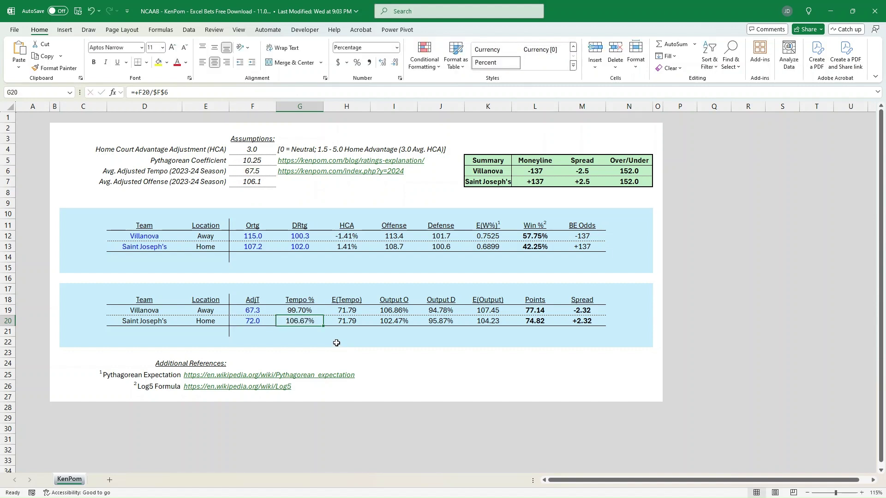
pyautogui.click(358, 312)
pyautogui.press('F2')
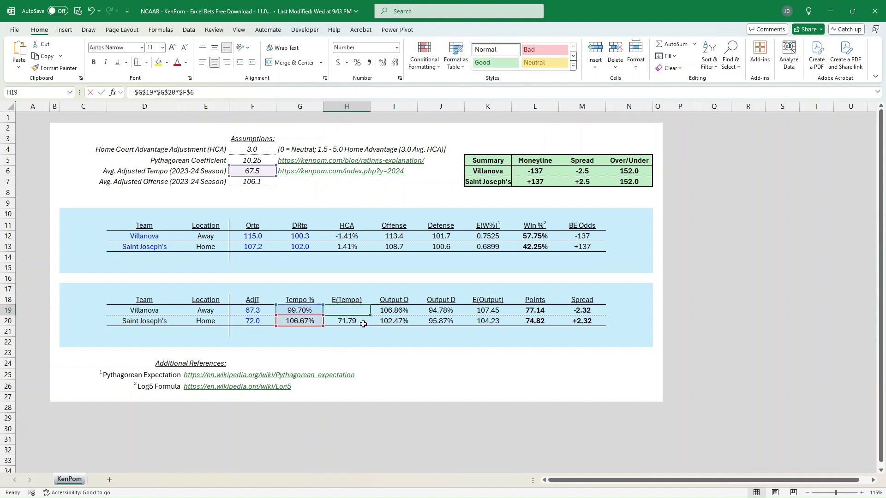
pyautogui.press('Escape')
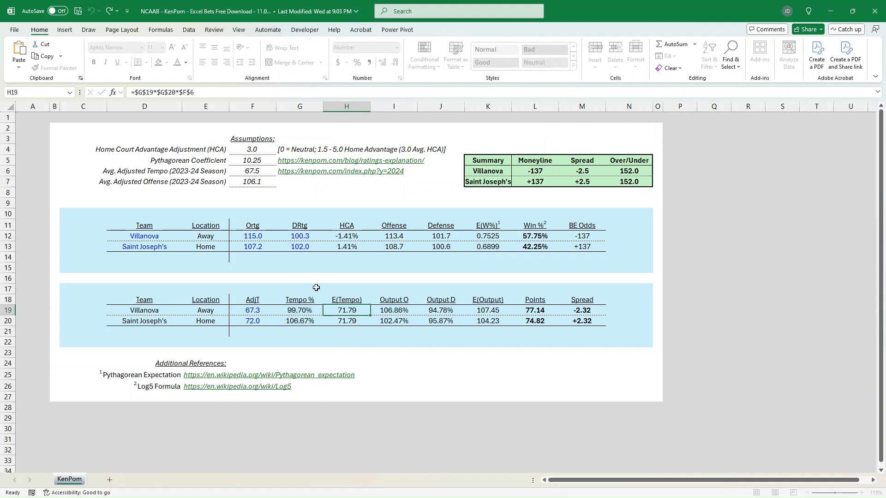
pyautogui.click(258, 171)
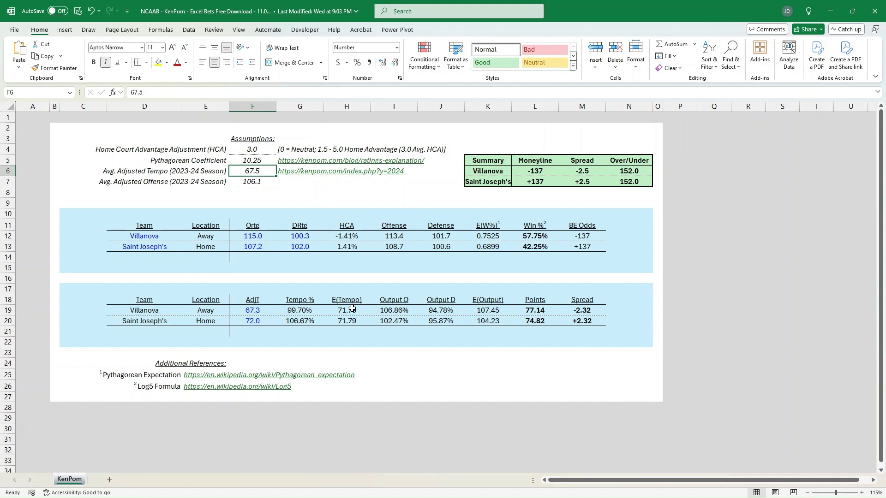
pyautogui.click(353, 309)
pyautogui.click(359, 323)
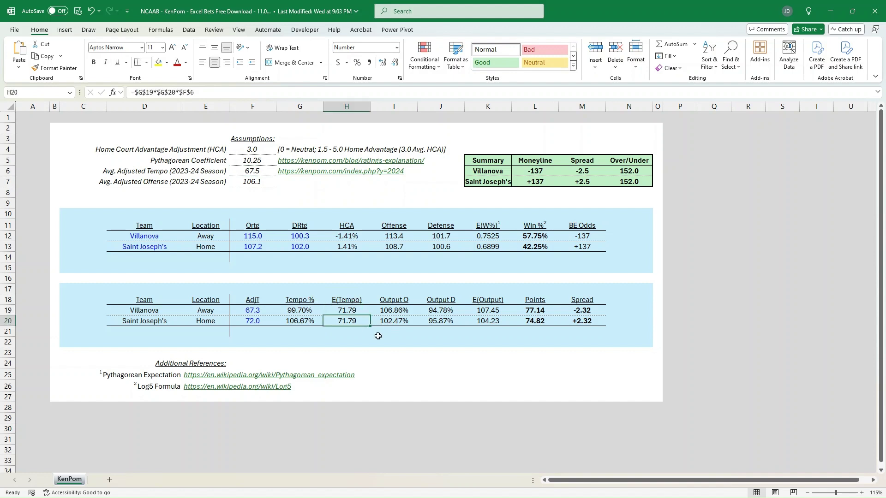
pyautogui.doubleClick(395, 310)
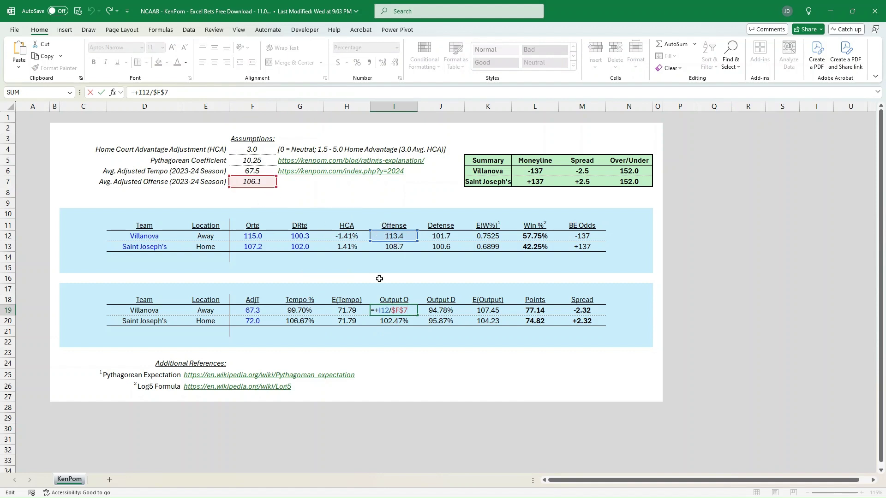
pyautogui.click(424, 310)
pyautogui.doubleClick(454, 310)
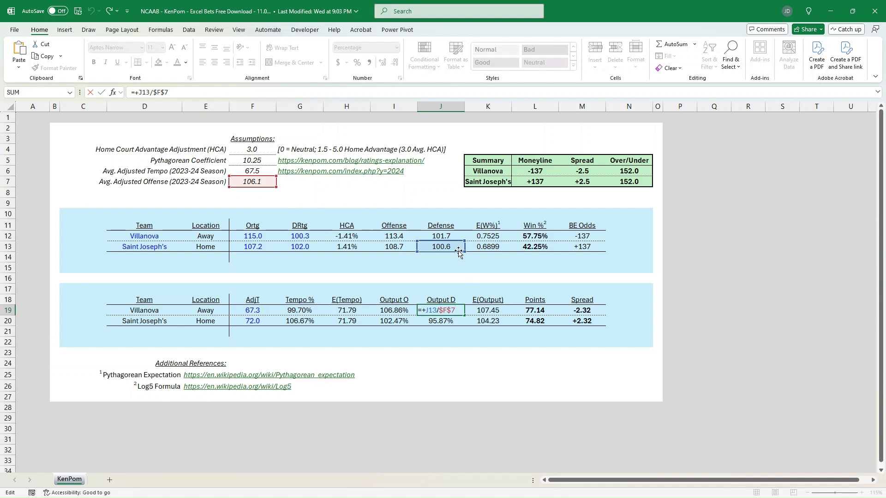
pyautogui.click(487, 312)
pyautogui.click(500, 322)
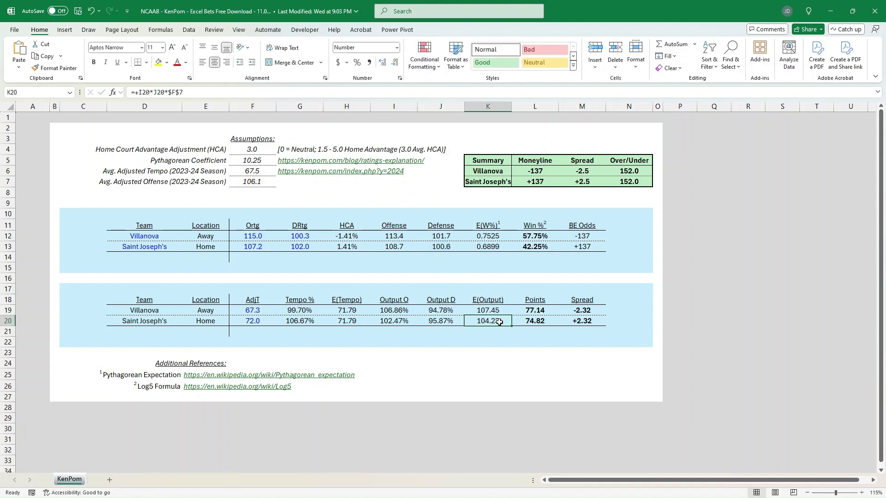
pyautogui.doubleClick(501, 310)
pyautogui.click(510, 320)
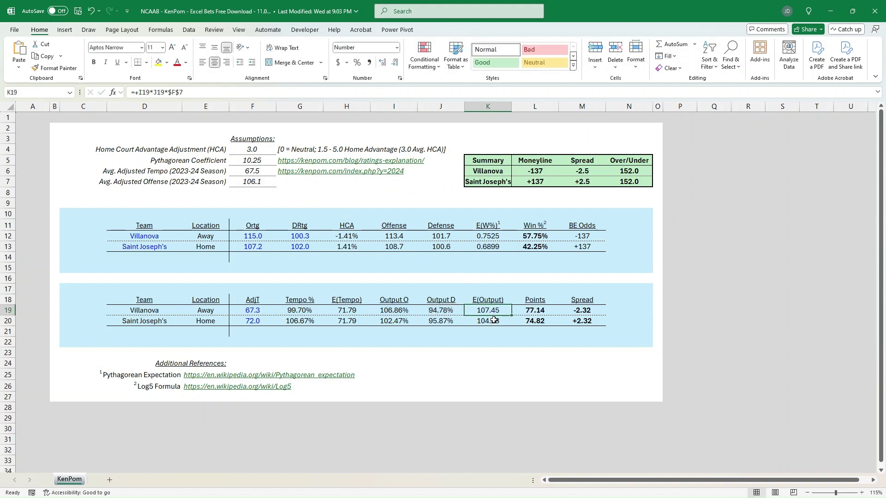
pyautogui.doubleClick(510, 320)
pyautogui.click(545, 309)
pyautogui.doubleClick(545, 309)
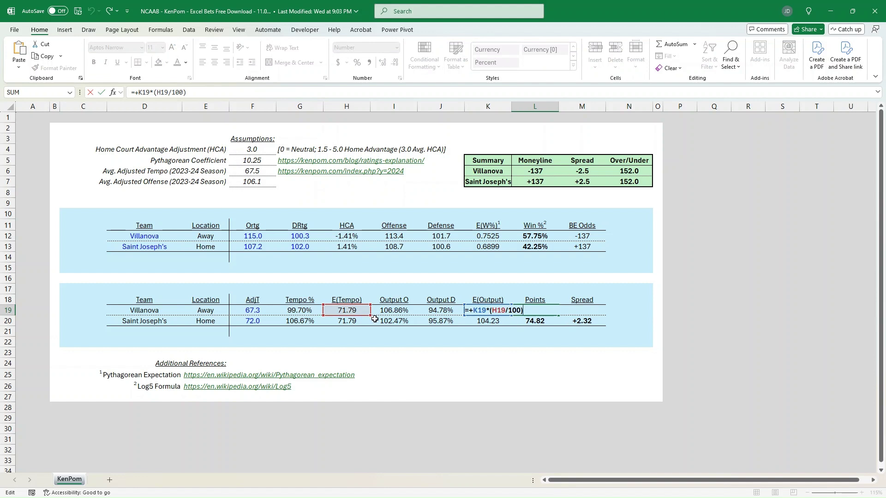
pyautogui.press('Escape')
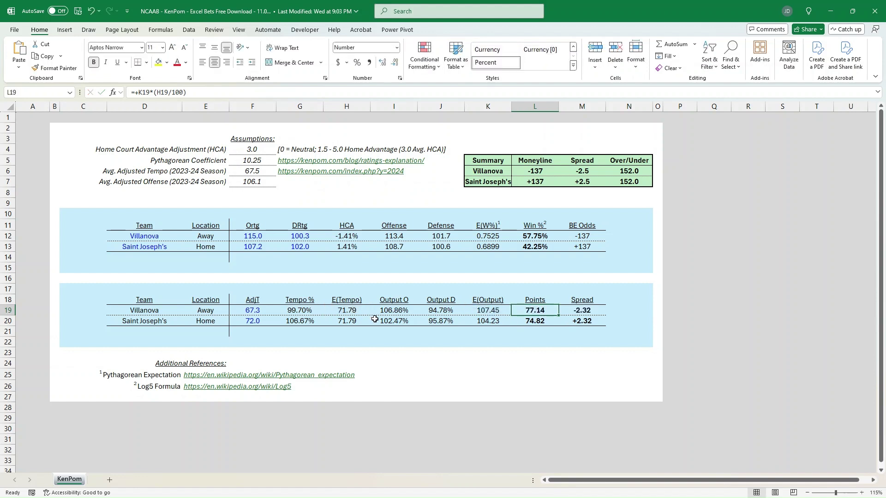
pyautogui.press('Down')
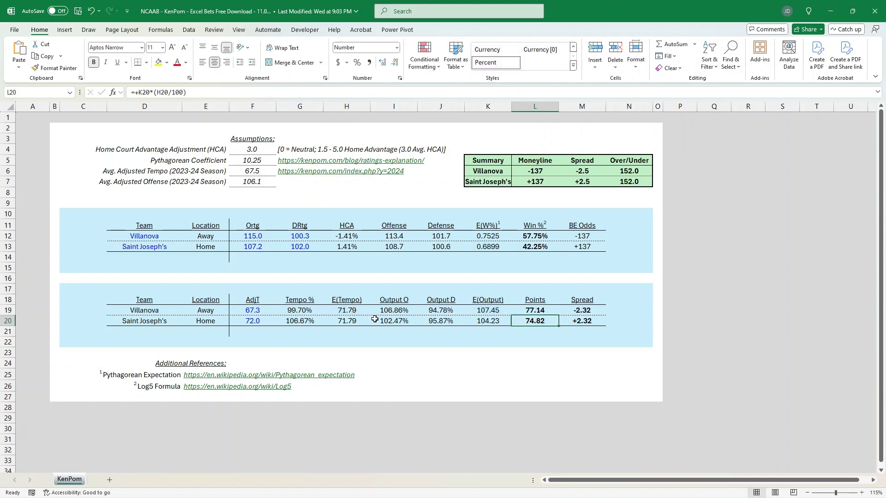
pyautogui.press('Up')
pyautogui.press('Right')
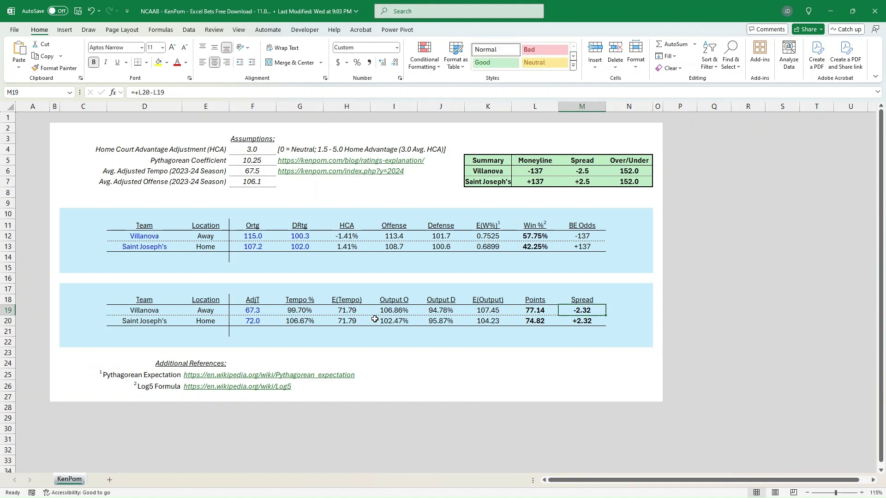
pyautogui.press('Down')
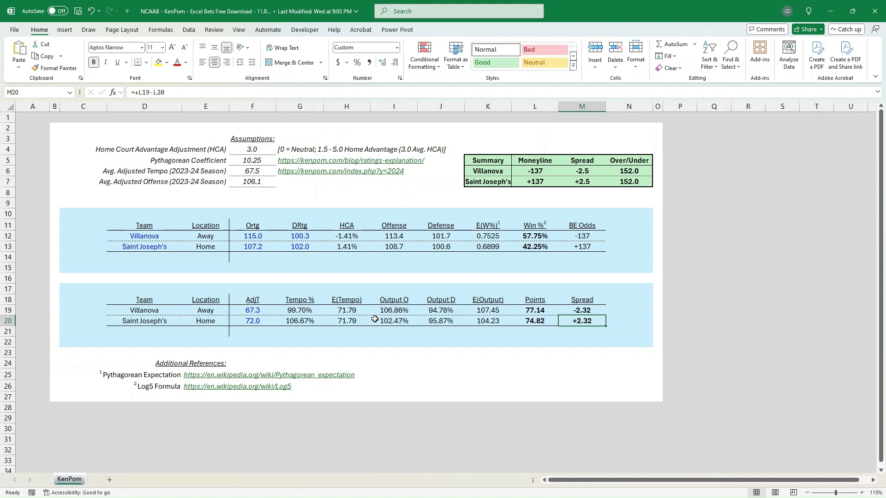
# Inspect the MROUND spread and total formulas in M6, M7 and N6, then switch to KenPom
pyautogui.click(593, 172)
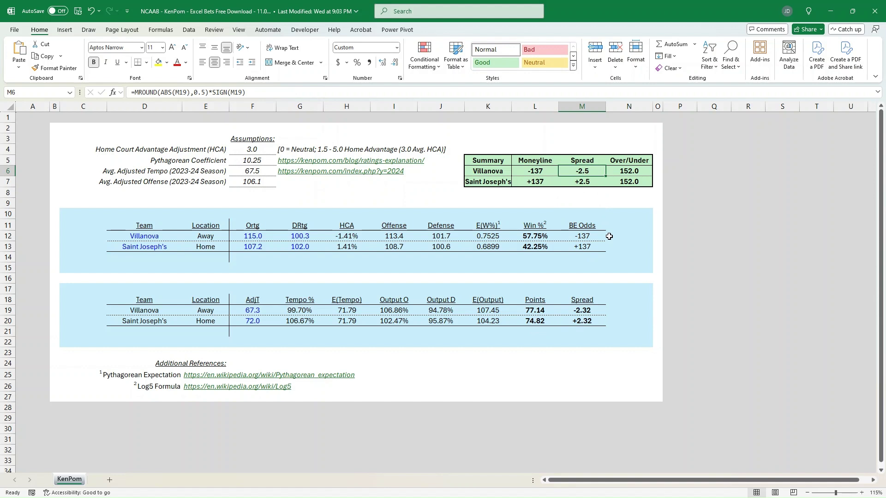
pyautogui.press('Down')
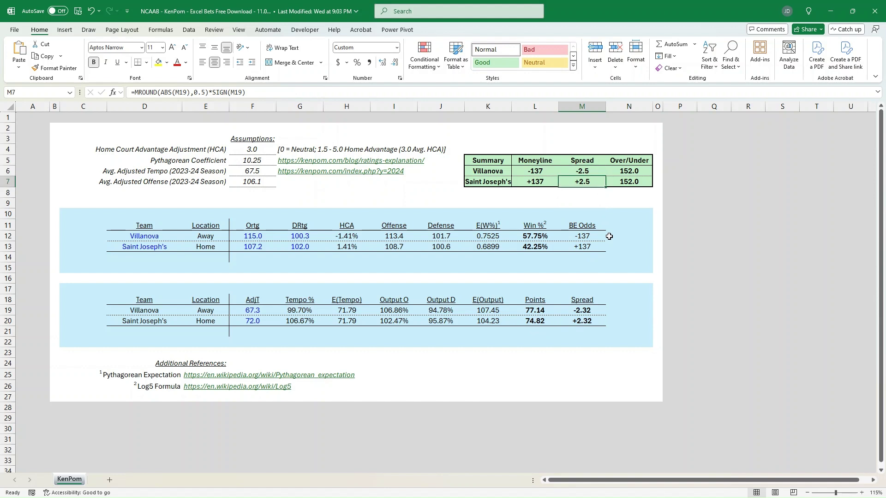
pyautogui.press('Up')
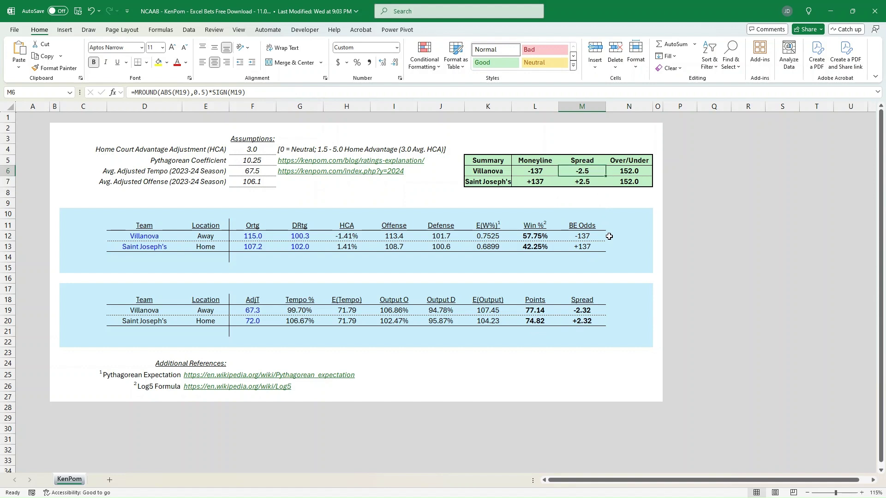
pyautogui.press('Right')
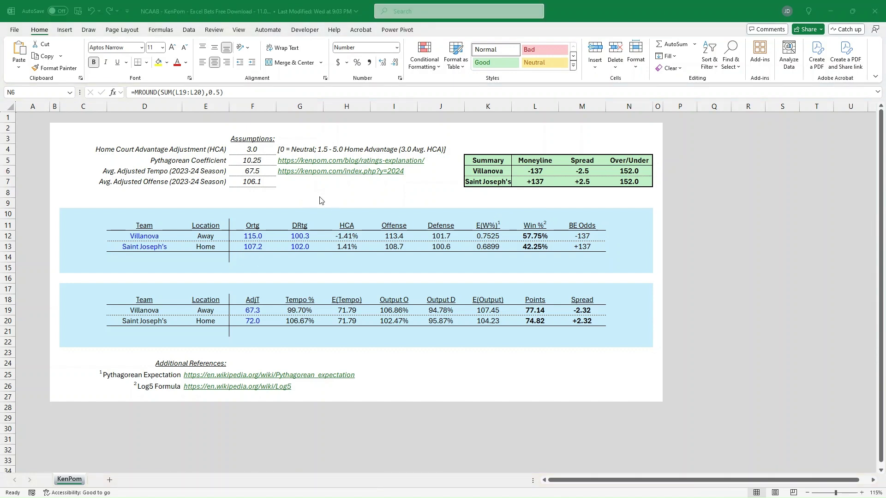
pyautogui.click(318, 199)
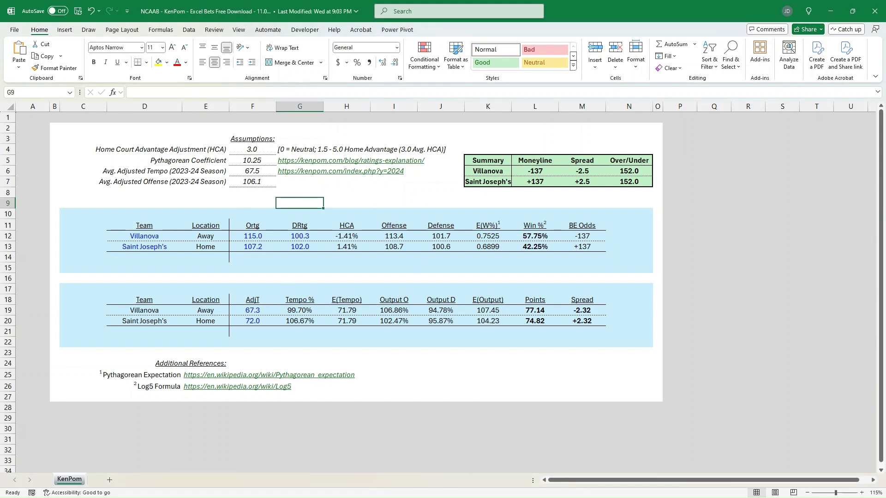
pyautogui.hotkey('alt', 'Tab')
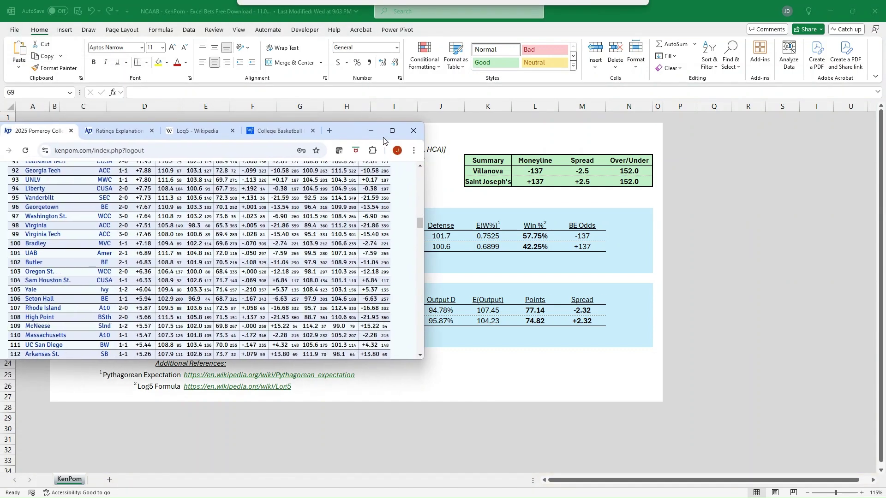
# Compare Sportsbook Review's Villanova–Saint Joseph's moneylines (about -140/+115) to the model, then minimize Chrome
pyautogui.click(392, 132)
pyautogui.scroll(10, 262, 199)
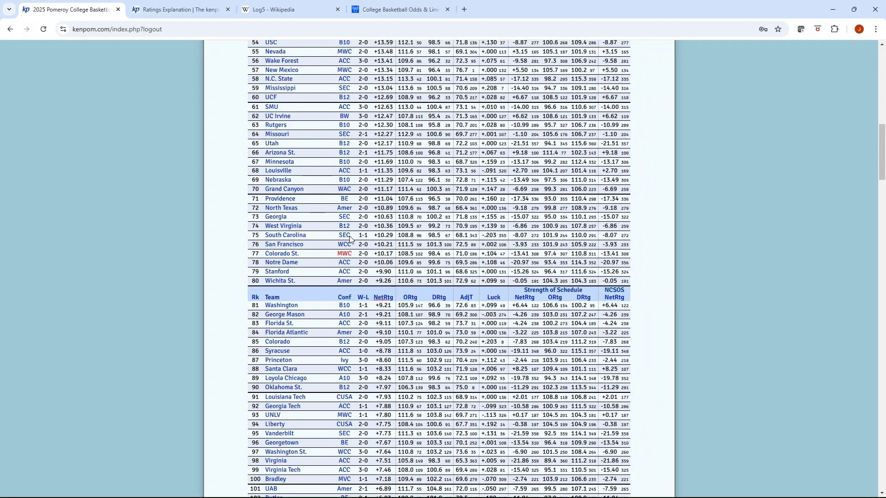
pyautogui.scroll(10, 228, 172)
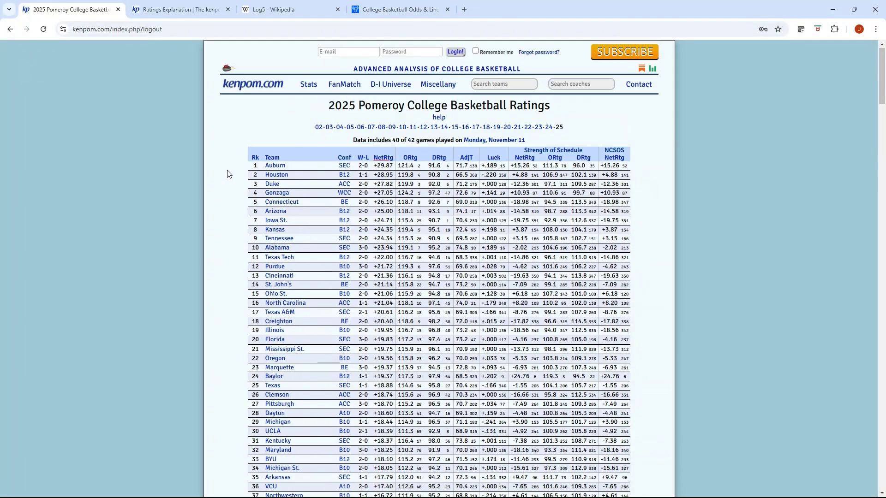
pyautogui.click(397, 11)
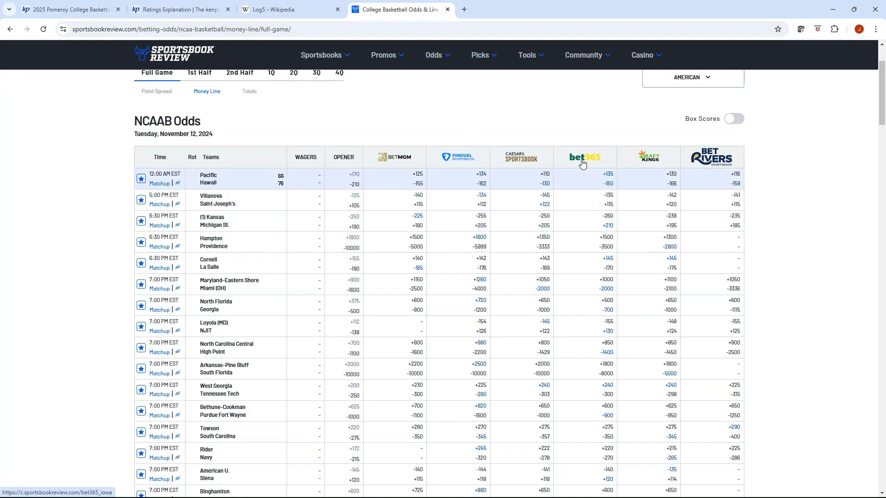
pyautogui.click(833, 9)
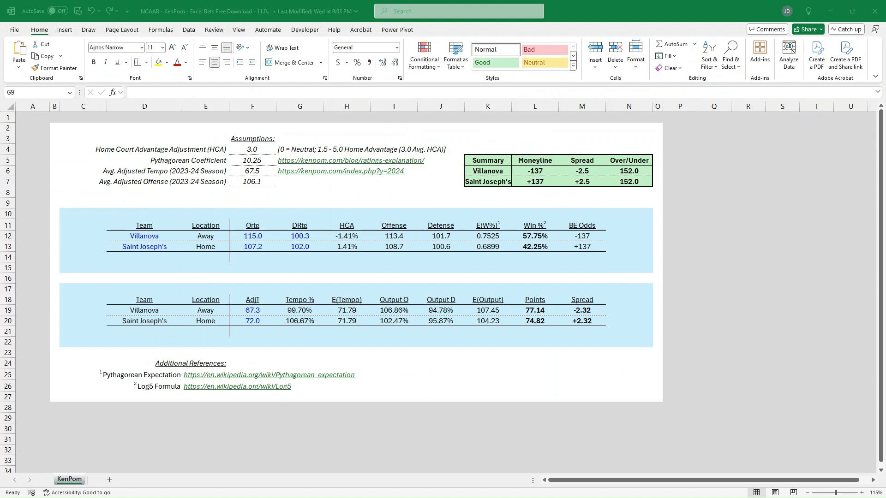
# Check Villanova's moneyline formula in L6, then view NCAAB totals showing Villanova–Saint Joseph's near 143–143.5
pyautogui.click(540, 176)
pyautogui.moveTo(380, 111); pyautogui.dragTo(545, 127)
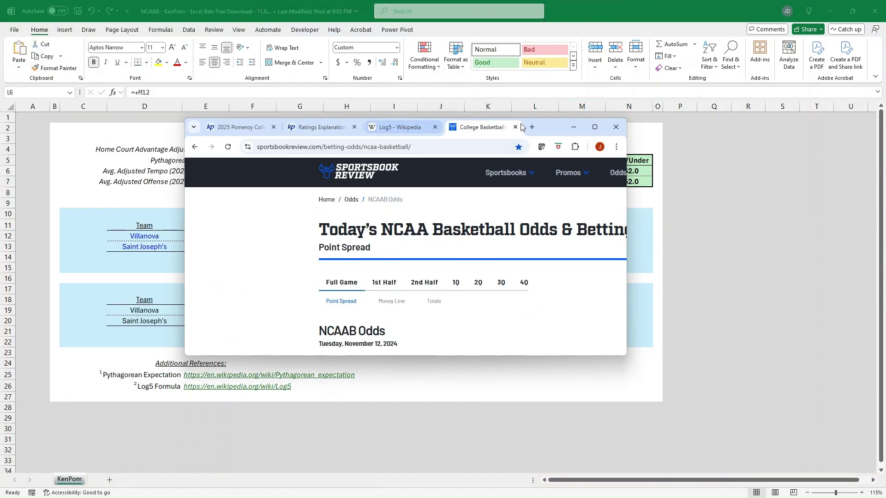
pyautogui.click(593, 128)
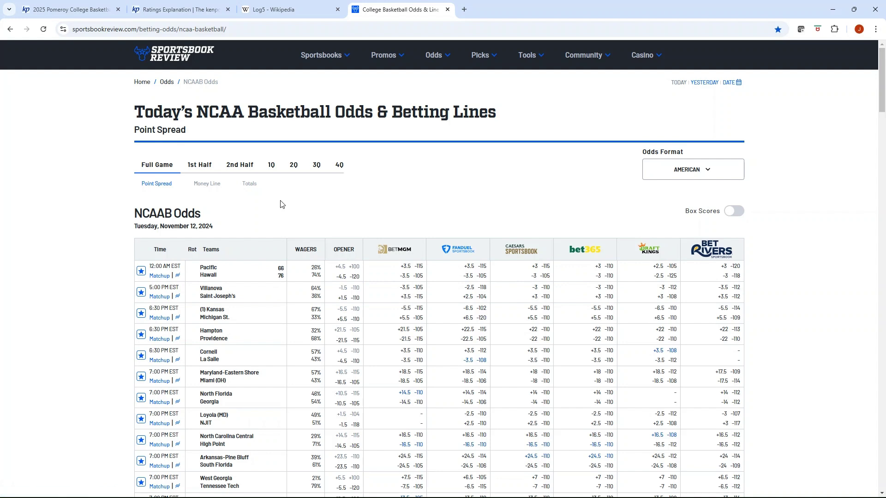
pyautogui.click(256, 184)
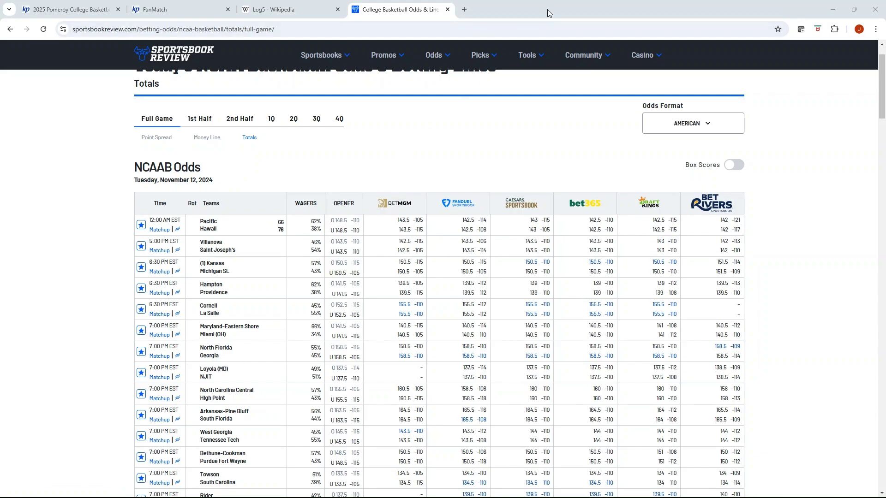
# Check KenPom FanMatch's Villanova 76–72 (62%) prediction, then bring the Excel workbook back
pyautogui.hotkey('alt', 'Tab')
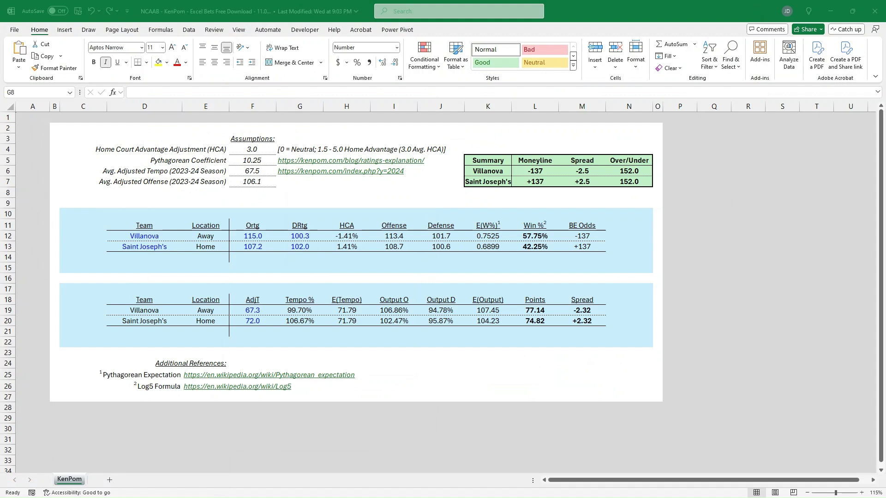
pyautogui.hotkey('alt', 'Tab')
pyautogui.moveTo(404, 135); pyautogui.dragTo(519, 136)
pyautogui.click(574, 135)
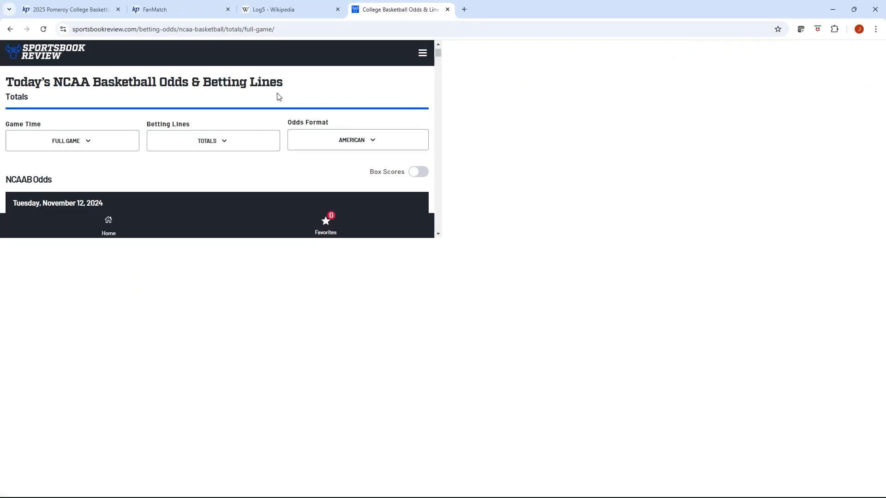
pyautogui.click(163, 10)
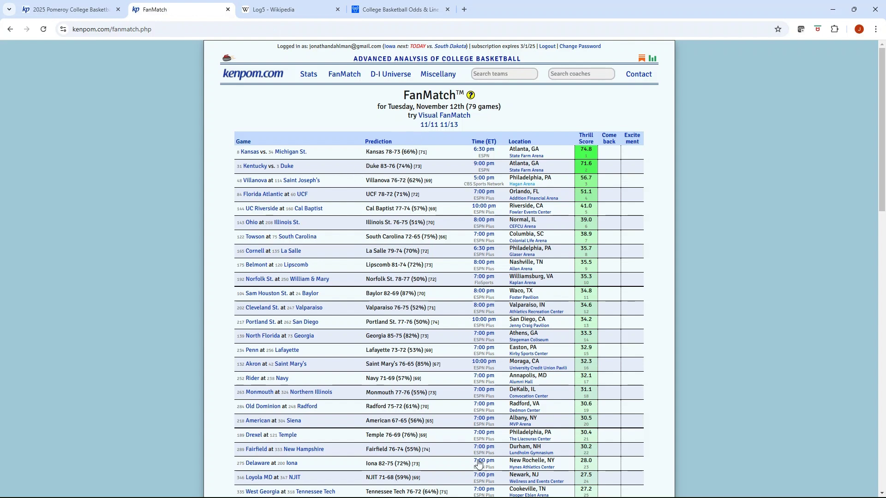
pyautogui.moveTo(547, 15); pyautogui.dragTo(196, 121)
pyautogui.hotkey('alt', 'Tab')
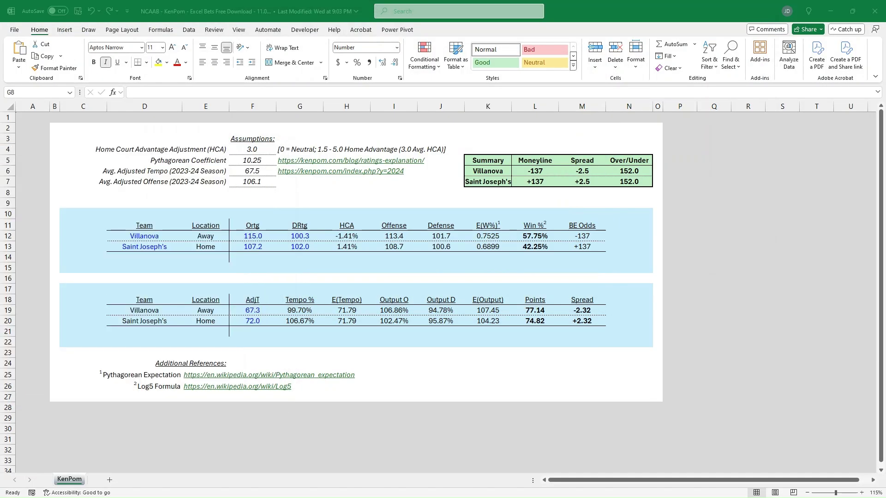
# Calculate the predicted combined score =76+72 (148) in L3, then clear it
pyautogui.click(541, 139)
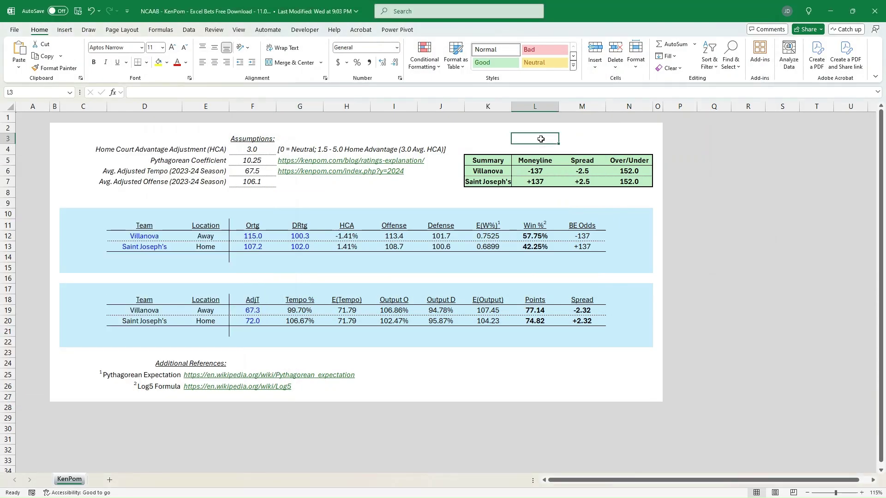
pyautogui.write('=76+72')
pyautogui.press('Return')
pyautogui.click(539, 139)
pyautogui.press('Delete')
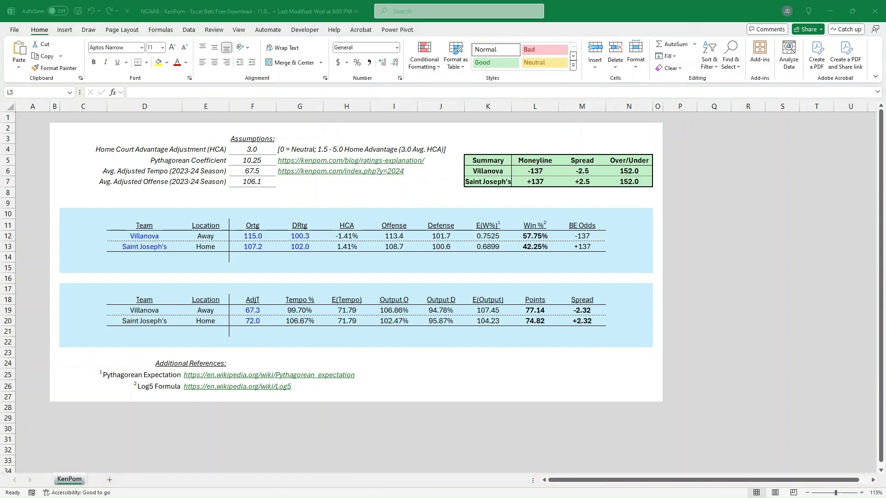
# Review Sportsbook Review's Villanova–Saint Joseph's money-line and totals odds, then return to Excel
pyautogui.click(629, 107)
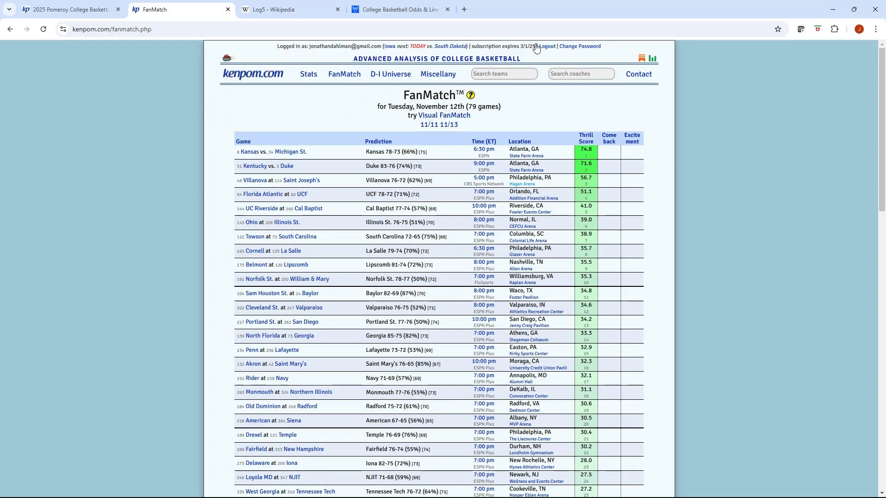
pyautogui.click(386, 8)
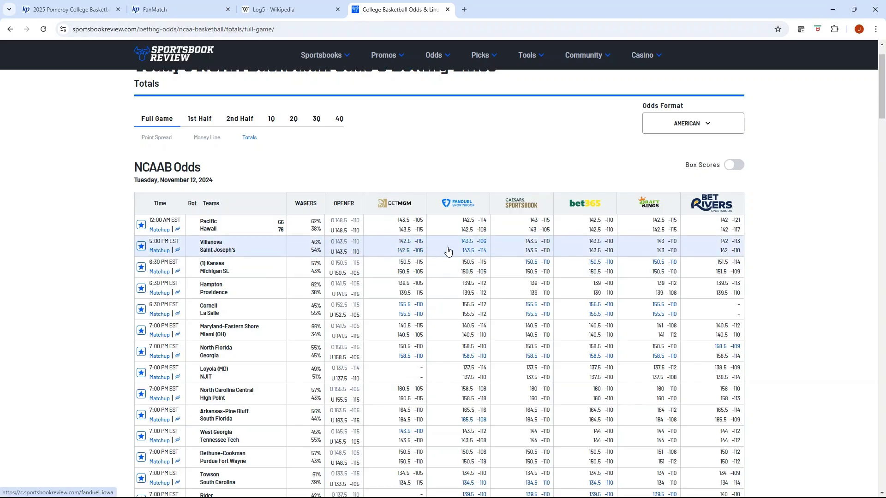
pyautogui.click(207, 138)
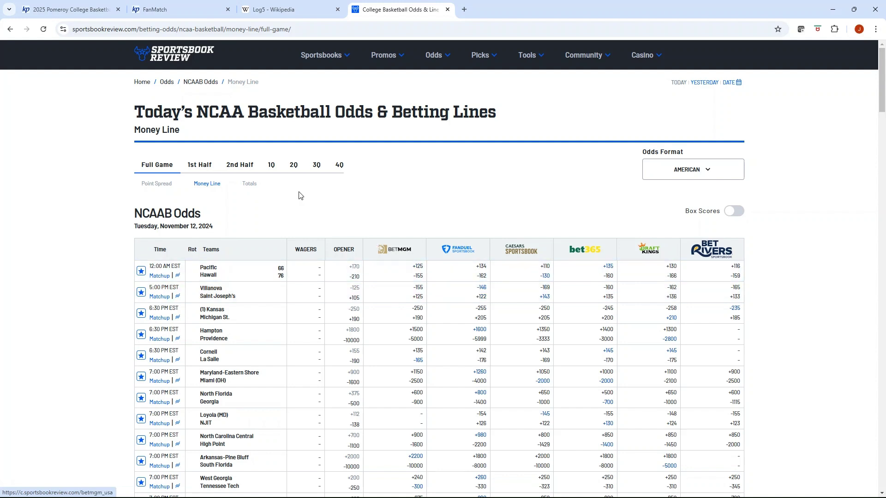
pyautogui.click(249, 185)
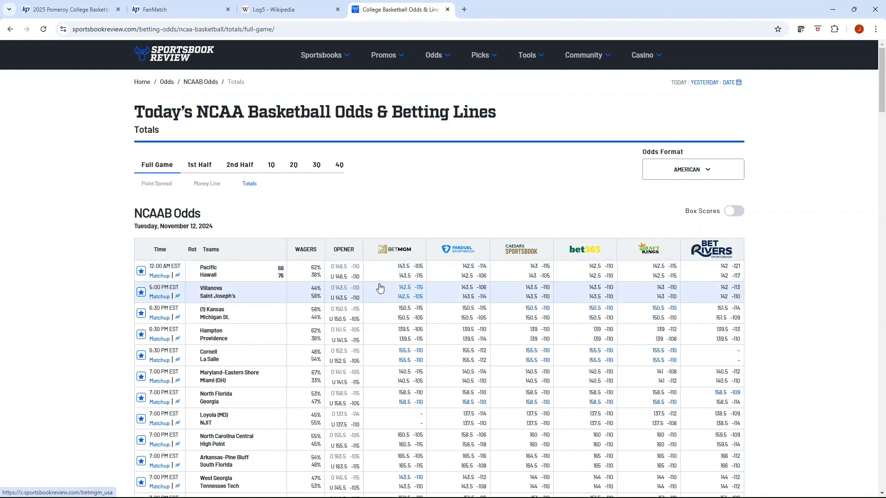
pyautogui.hotkey('alt', 'Tab')
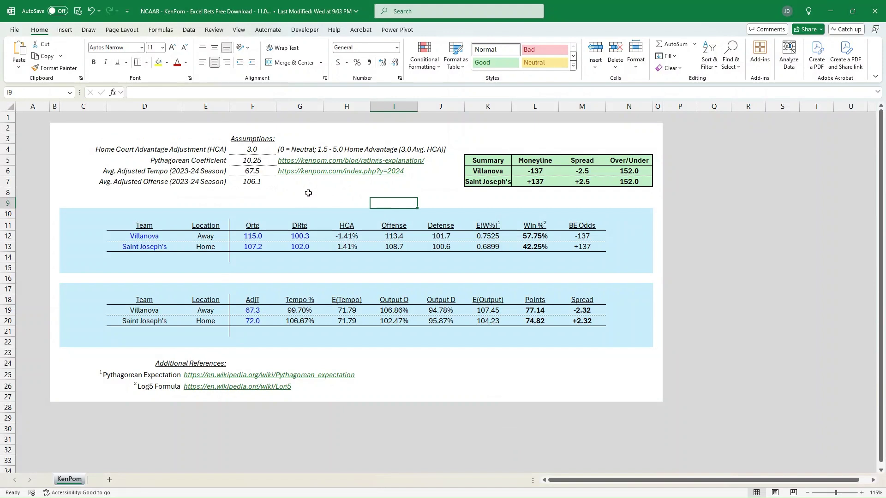
# Bring up the KenPom FanMatch window full screen, then minimize it to reveal the Excel model
pyautogui.press('Up')
pyautogui.press('Left')
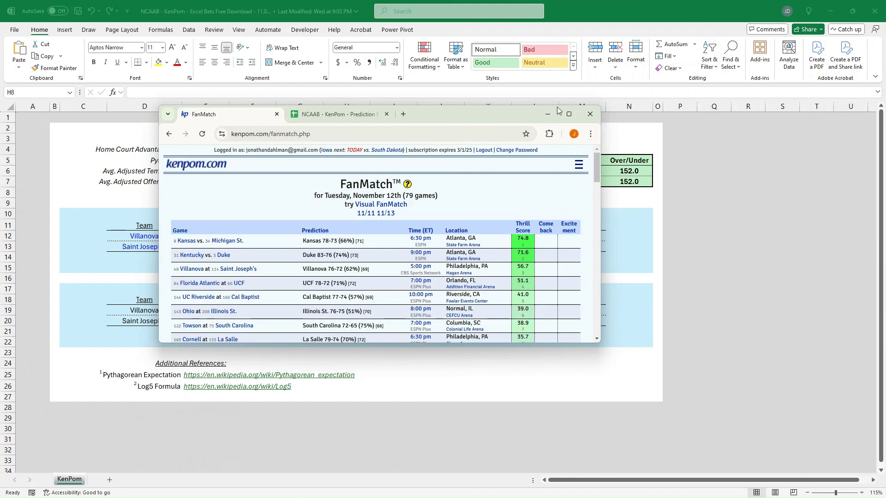
pyautogui.click(569, 115)
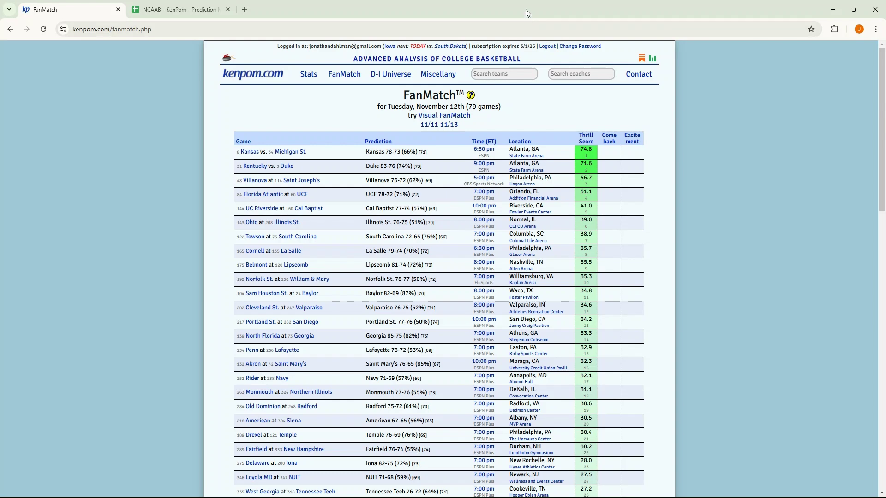
pyautogui.press('super+Down')
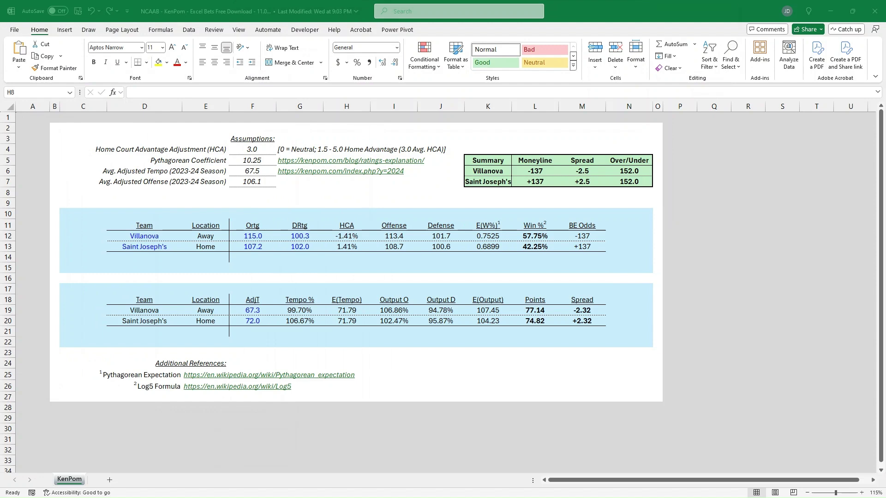
# Maximize FanMatch and compare its Villanova prediction with Excel, then open the Google Sheets model
pyautogui.hotkey('alt', 'Tab')
pyautogui.moveTo(304, 123); pyautogui.dragTo(455, 118)
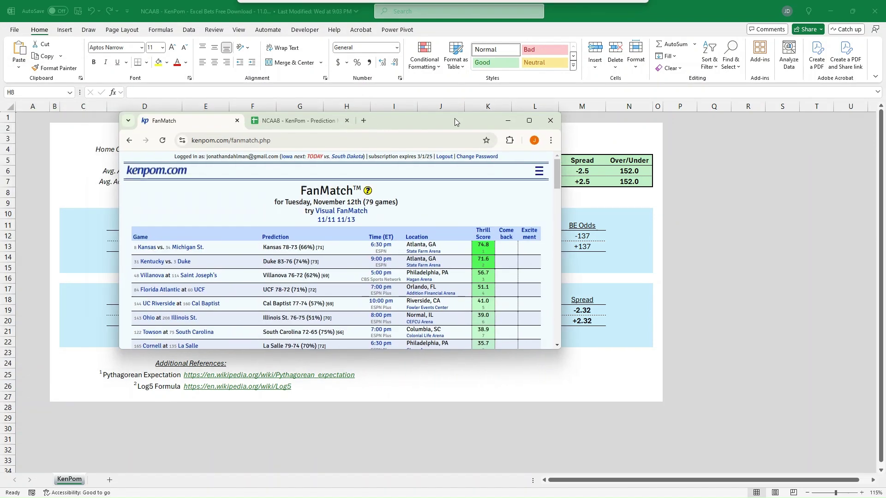
pyautogui.click(529, 120)
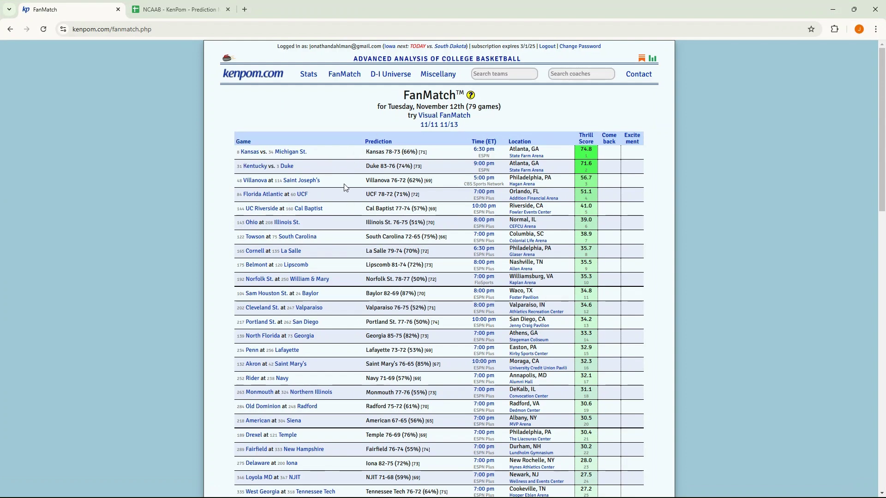
pyautogui.hotkey('alt', 'Tab')
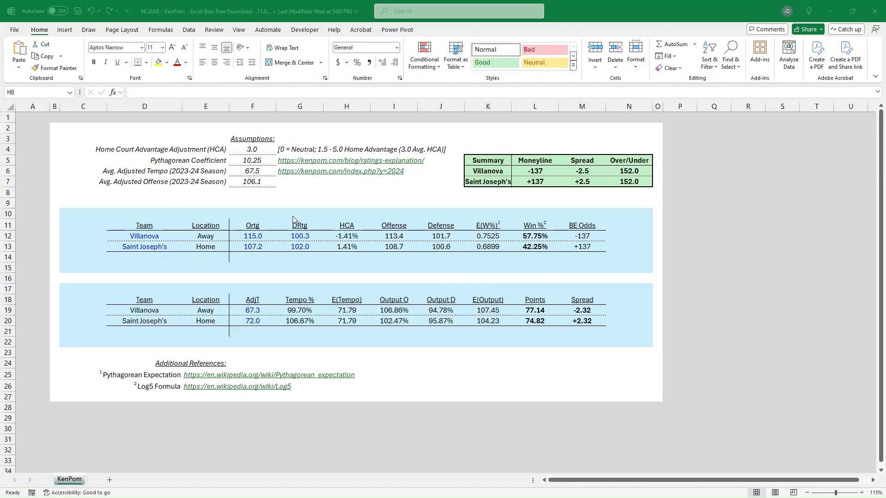
pyautogui.hotkey('alt', 'Tab')
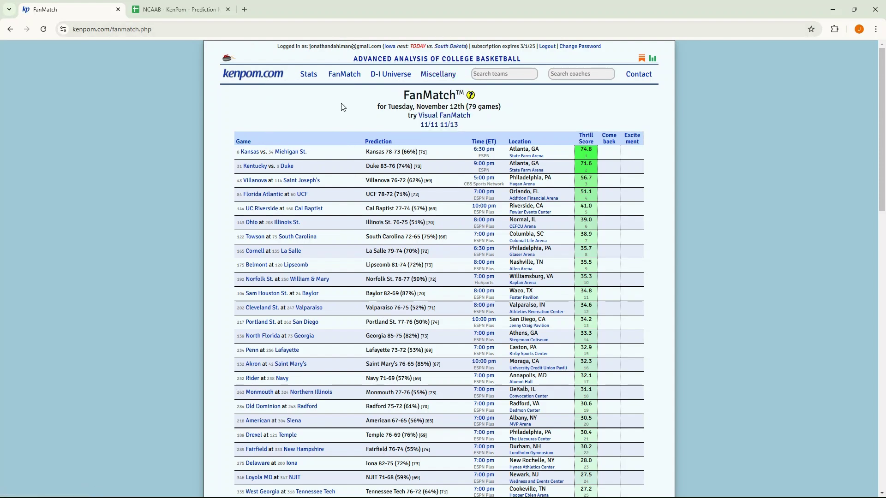
pyautogui.click(185, 11)
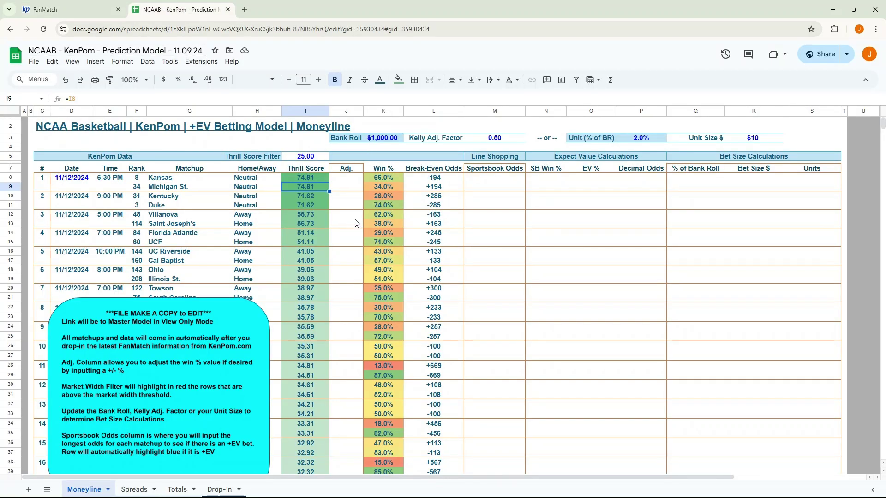
# Check the Drop-In sheet, then inspect Villanova's Win % and Break-Even Odds formulas
pyautogui.click(336, 225)
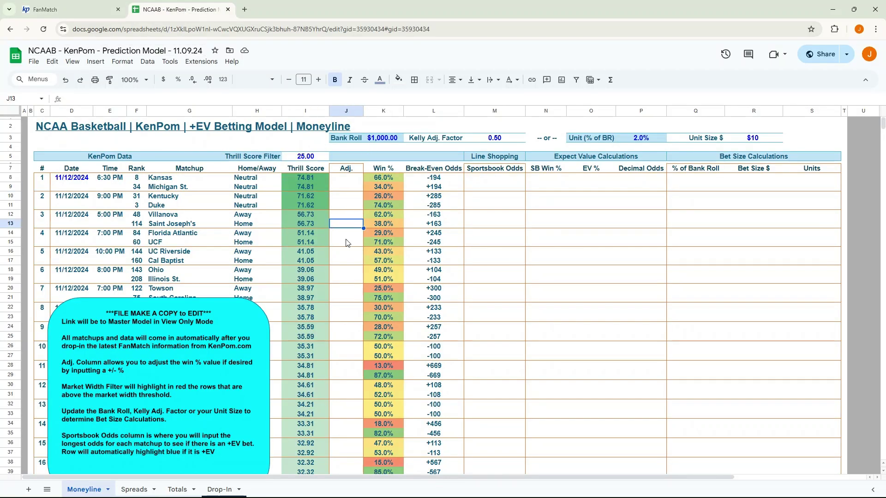
pyautogui.click(220, 490)
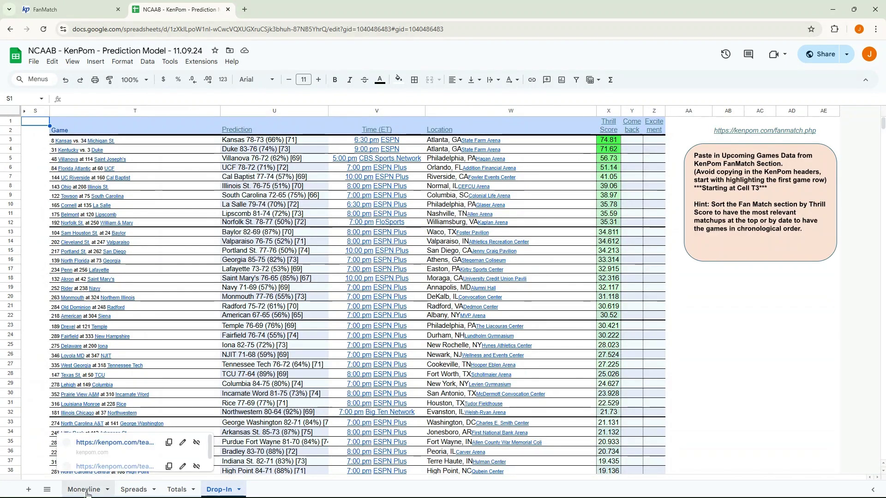
pyautogui.hotkey('ctrl', 'shift', 'pageup')
pyautogui.hotkey('ctrl', 'shift', 'pageup')
pyautogui.hotkey('ctrl', 'shift', 'pageup')
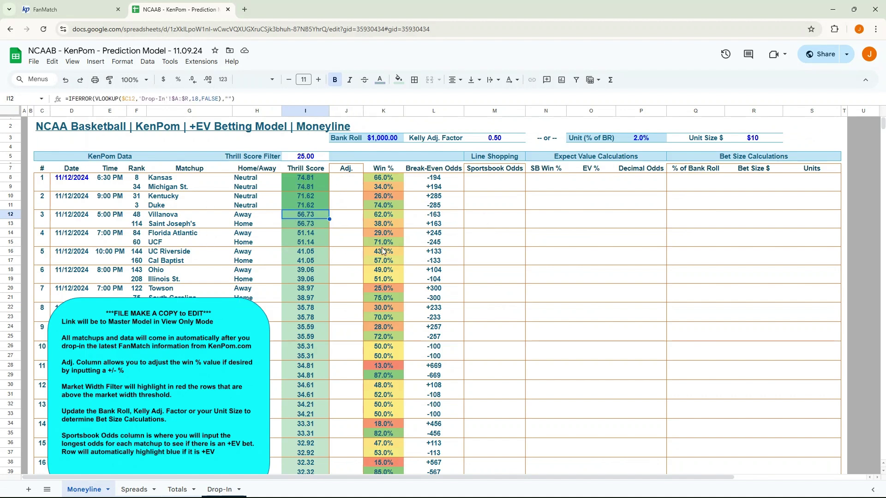
pyautogui.click(383, 207)
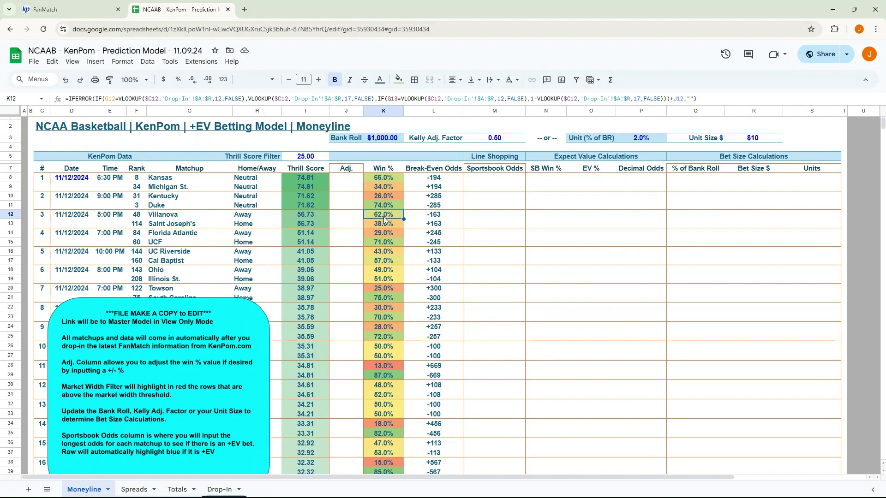
pyautogui.click(436, 220)
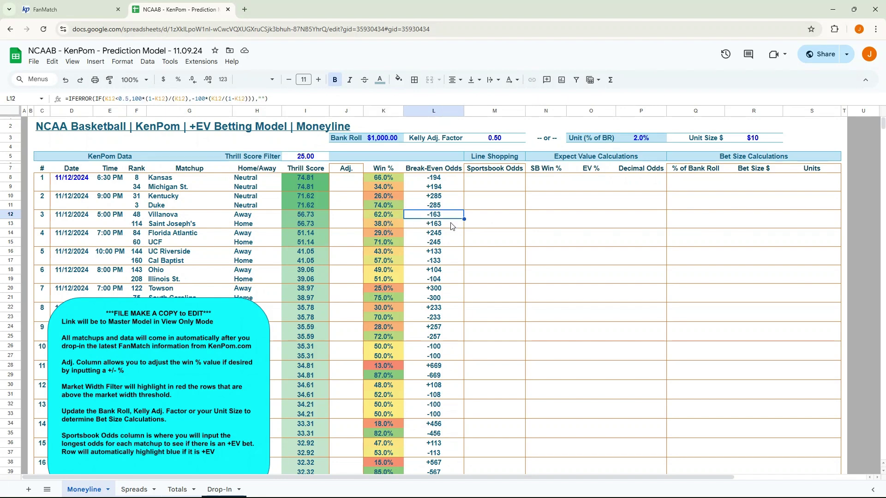
# Enter -132 as Villanova's sportsbook odds in M12 and check the EV % and bet size
pyautogui.click(491, 216)
pyautogui.write('-132')
pyautogui.press('Return')
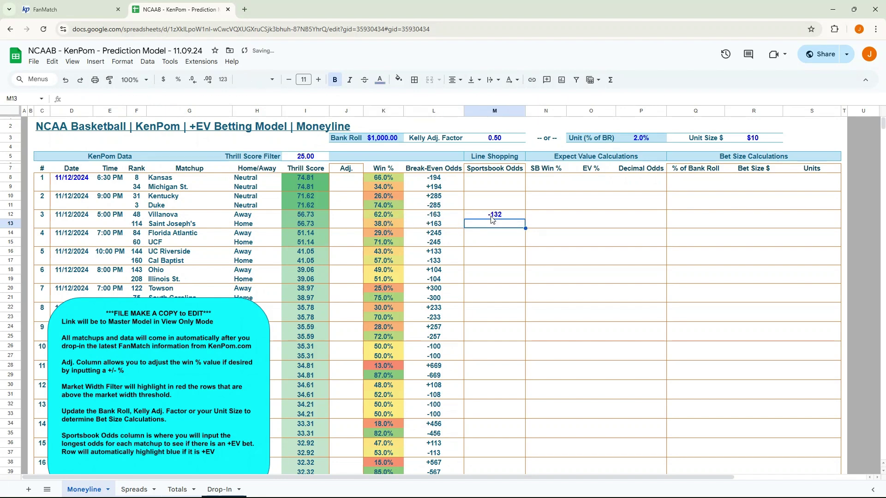
pyautogui.press('Up')
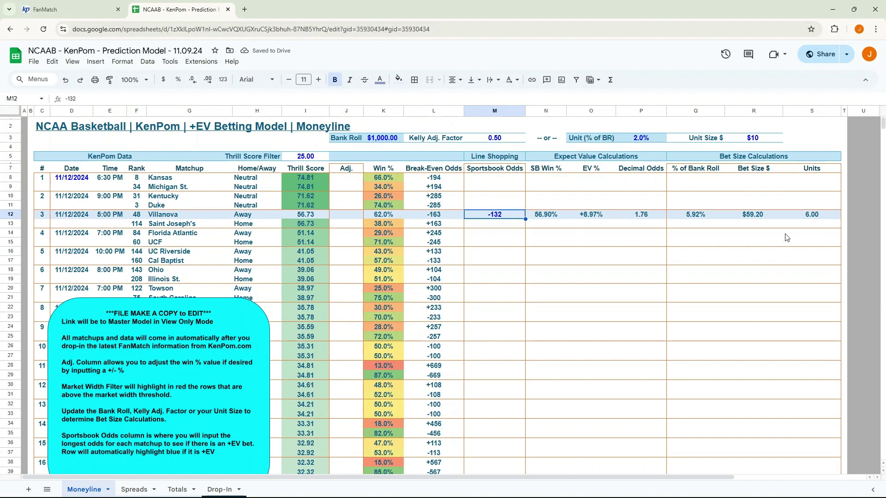
pyautogui.click(752, 215)
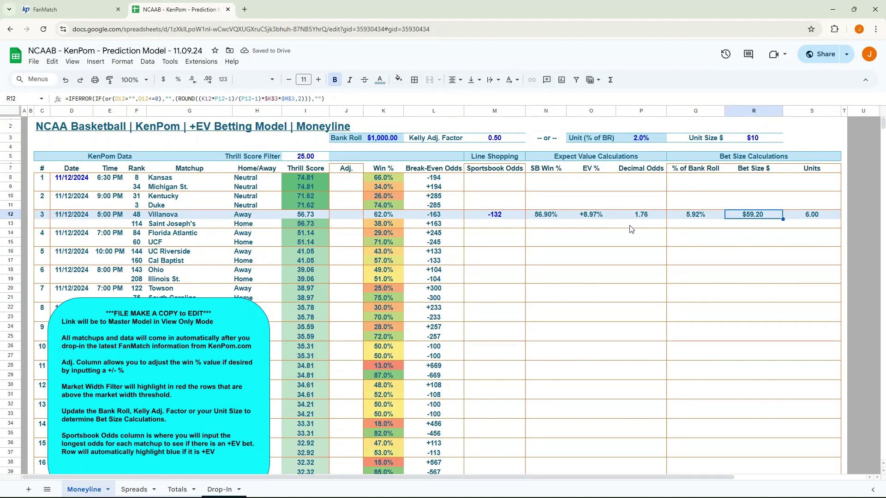
pyautogui.click(598, 215)
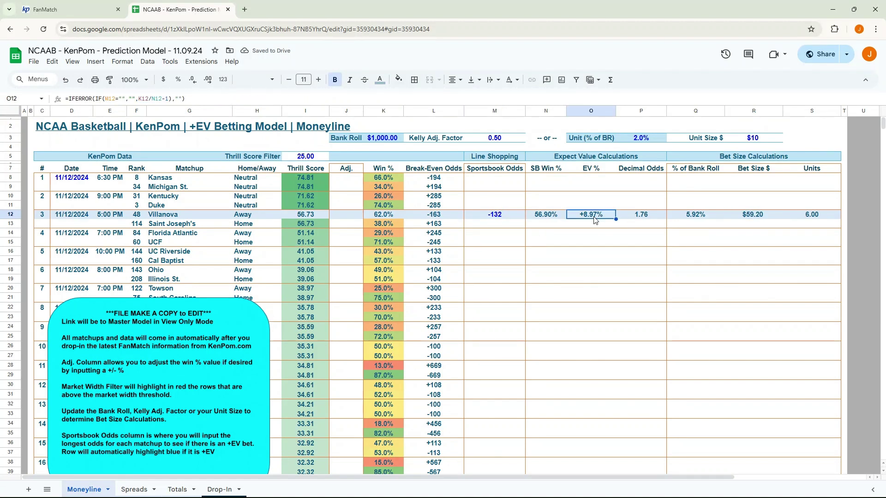
# Look through the Spreads and Totals sheets, then return to Moneyline
pyautogui.click(137, 490)
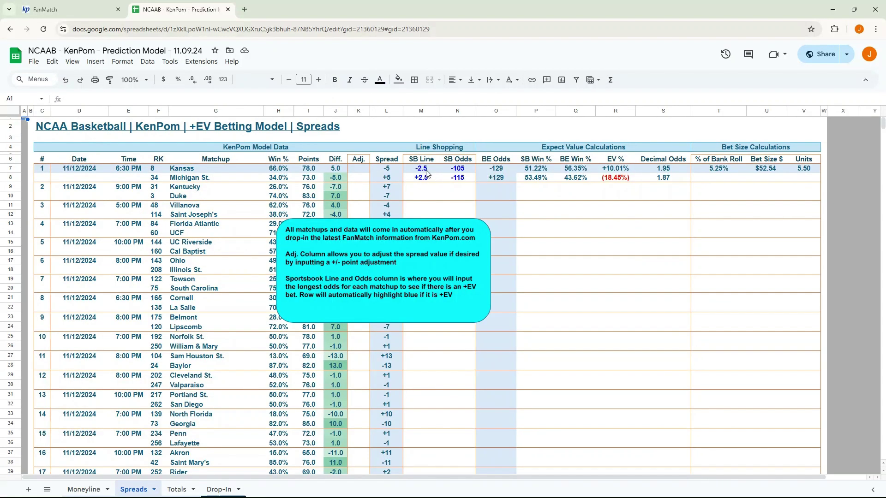
pyautogui.click(177, 490)
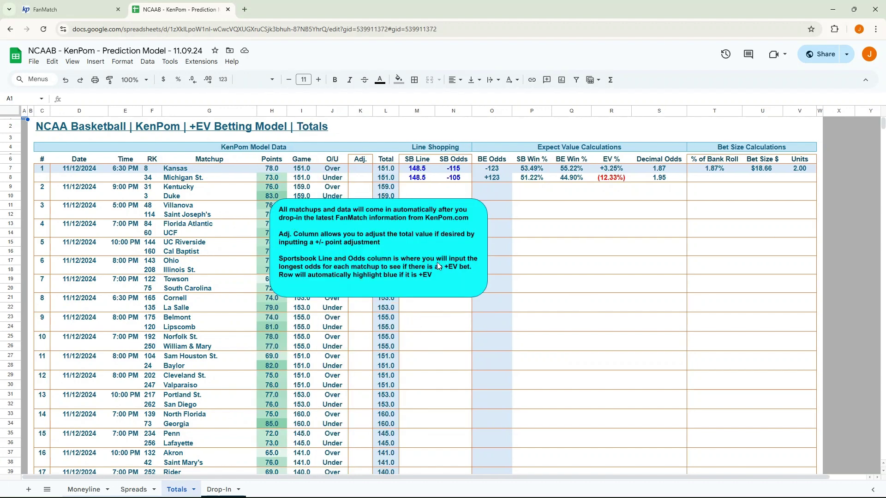
pyautogui.click(84, 490)
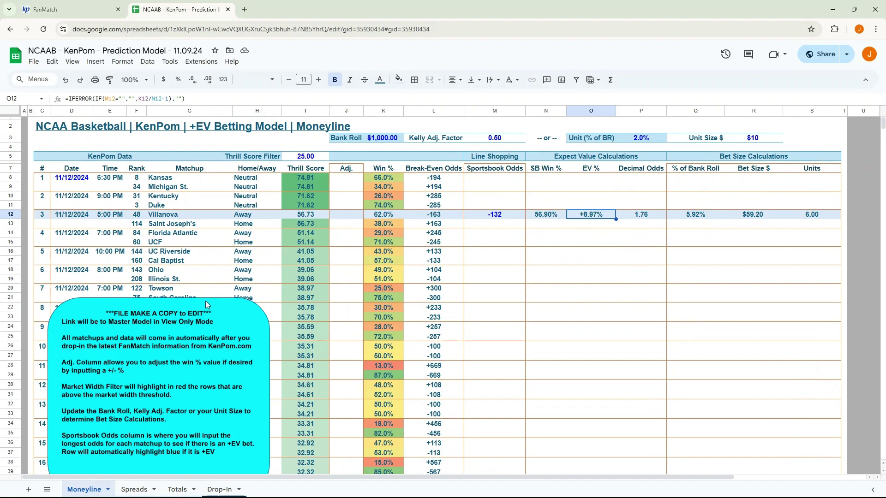
# Drag the cyan instruction box up and right, then select Villanova's G12 and Kentucky's G10
pyautogui.moveTo(205, 301); pyautogui.dragTo(326, 241)
pyautogui.click(212, 220)
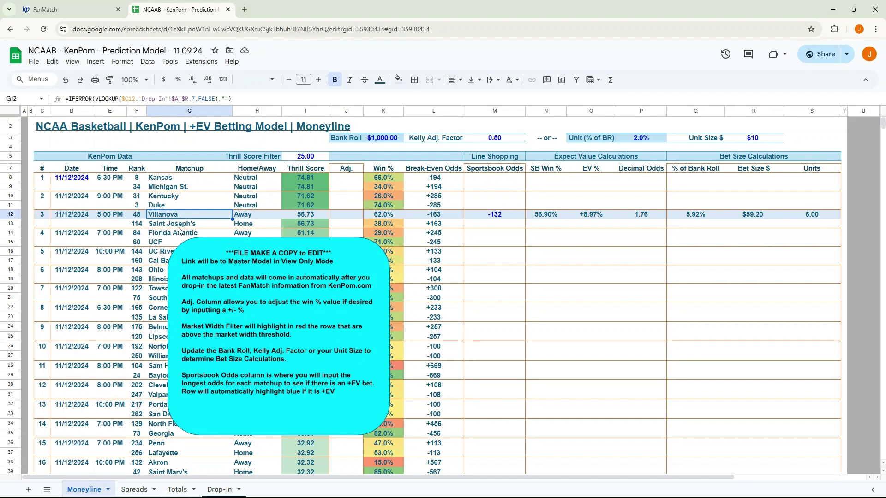
pyautogui.click(203, 192)
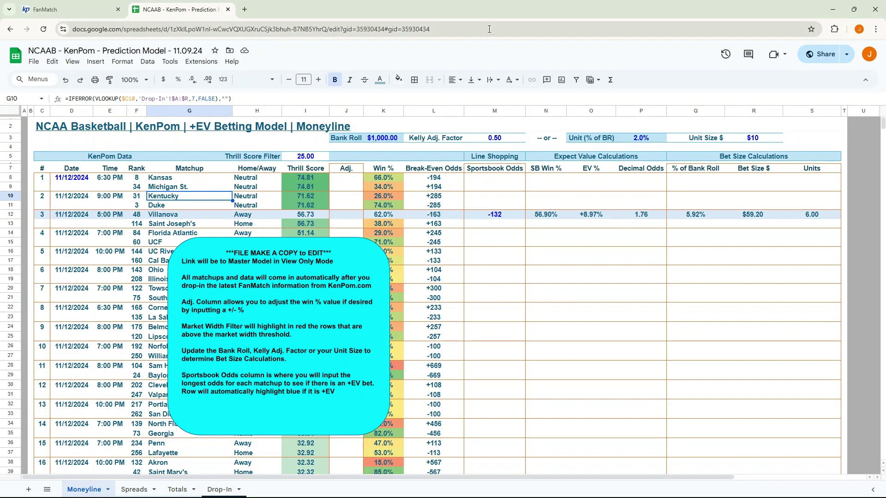
# Glance at the Excel model, then reopen Sportsbook Review's NCAAB money-line odds in maximized Chrome
pyautogui.click(833, 13)
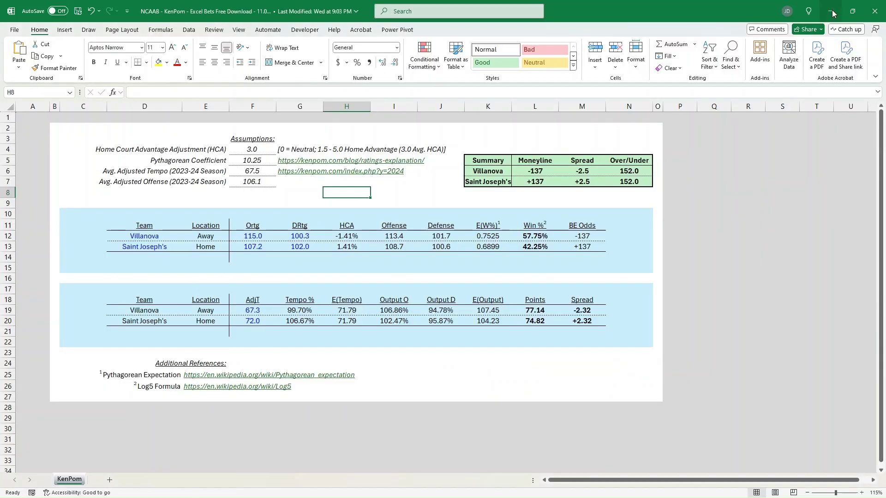
pyautogui.click(305, 190)
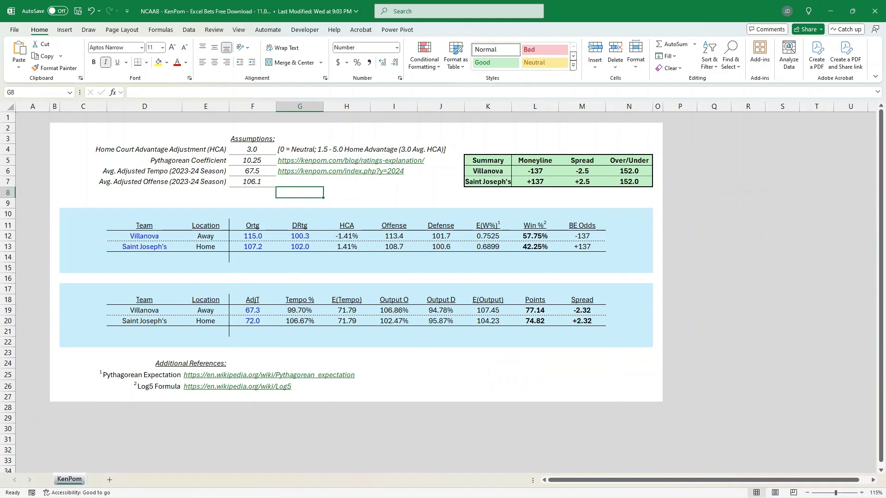
pyautogui.hotkey('alt', 'Tab')
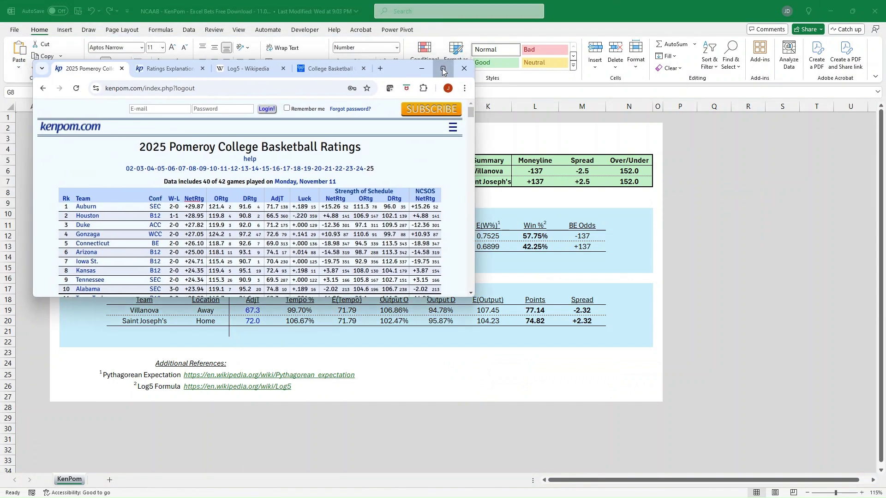
pyautogui.click(442, 69)
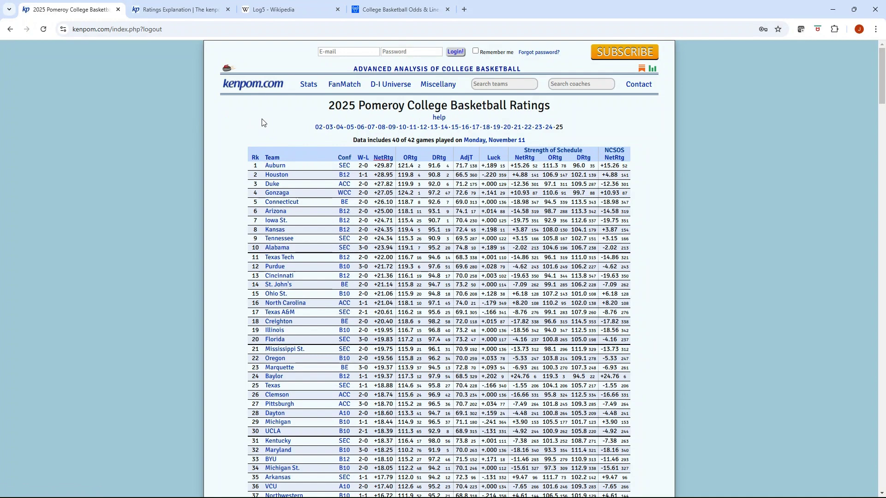
pyautogui.click(383, 10)
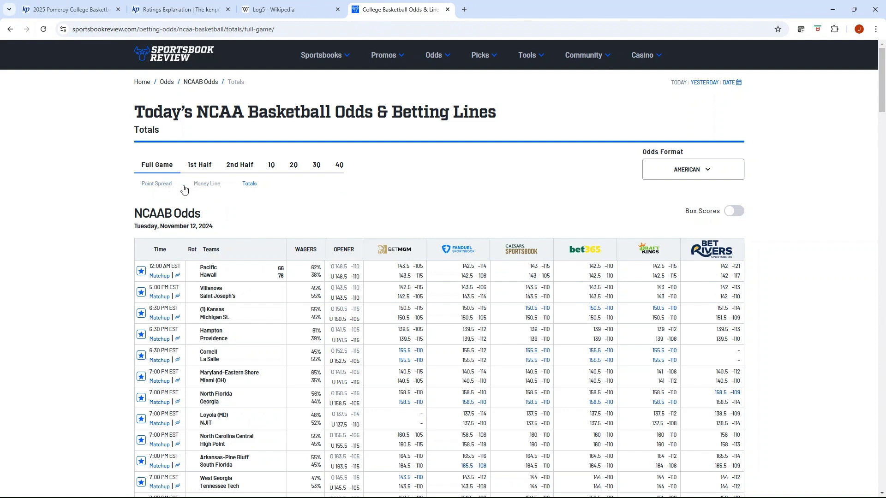
pyautogui.click(216, 187)
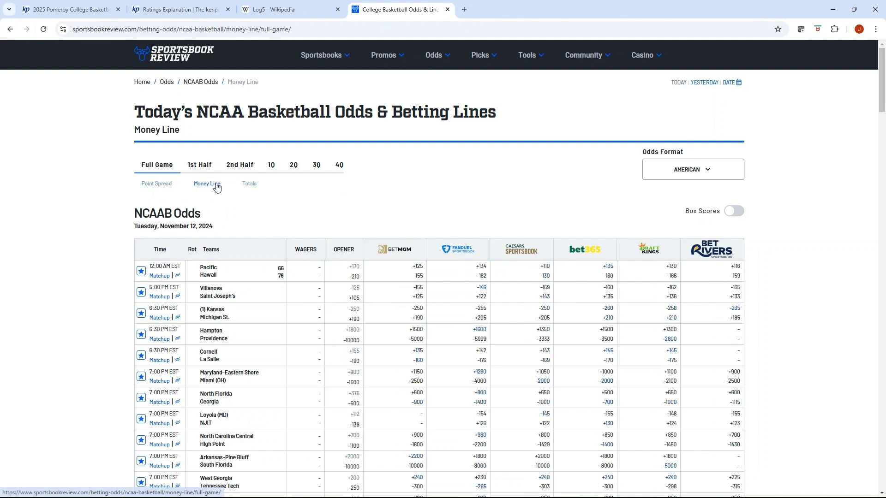